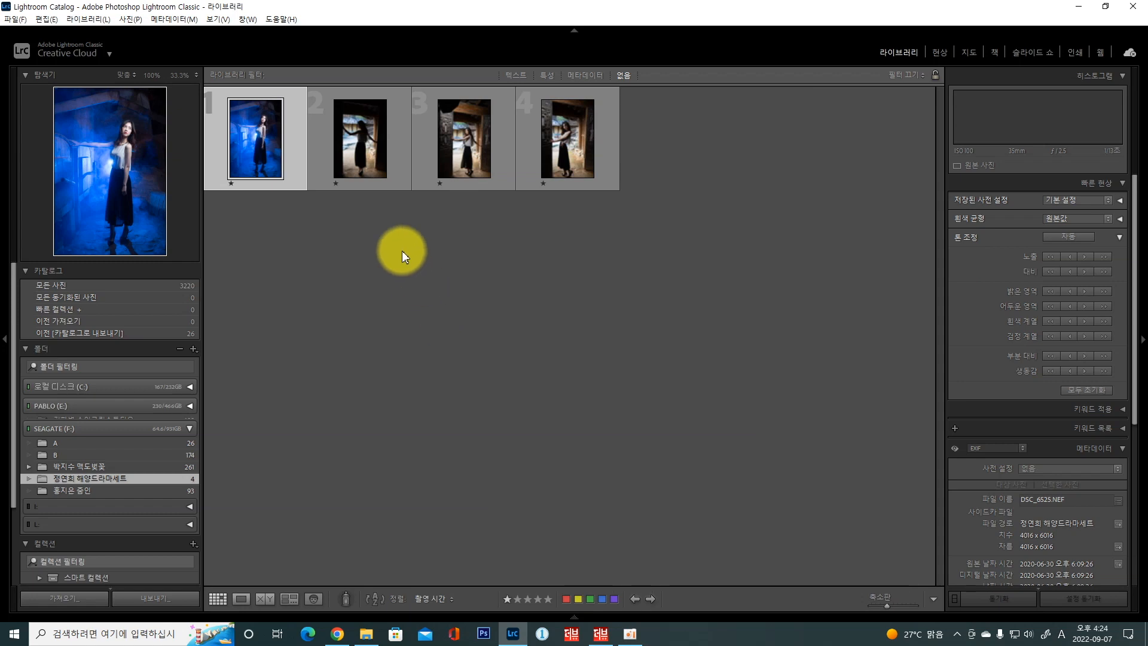
Open the second photo, the silhouette in the doorway, in the Develop module
click(358, 162)
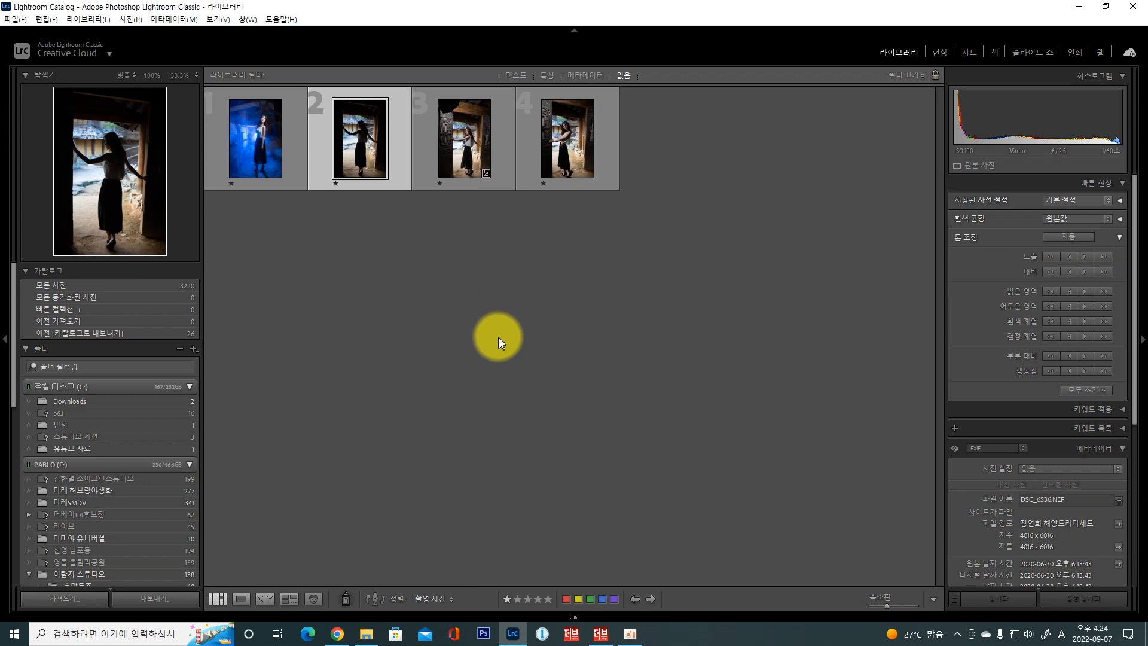
double_click(351, 157)
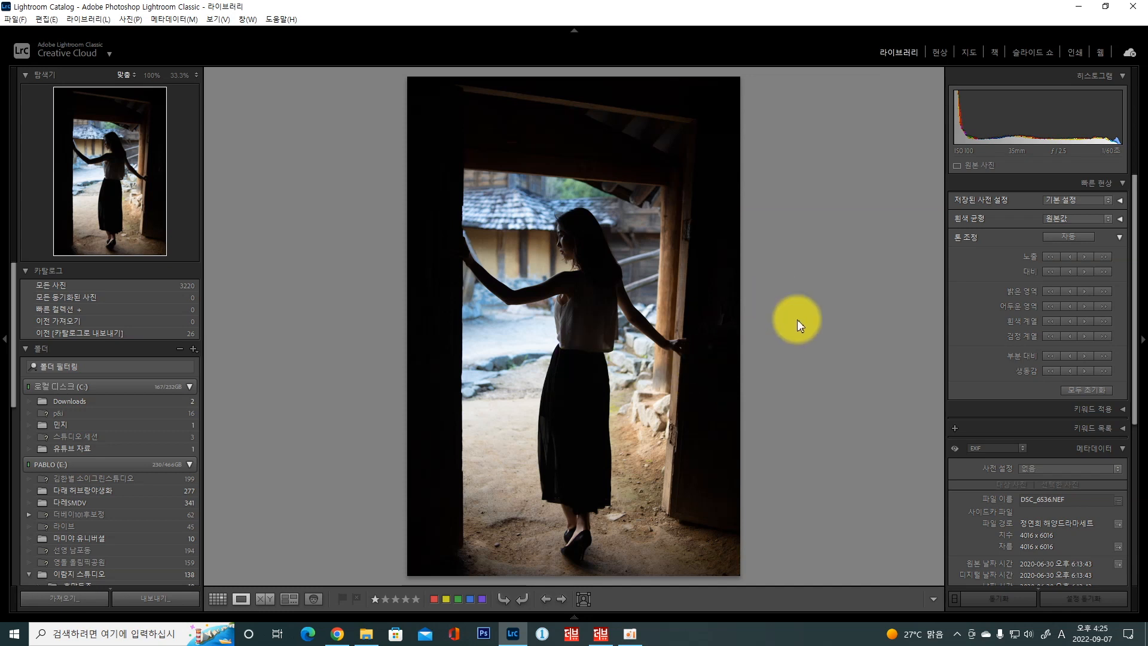
click(939, 53)
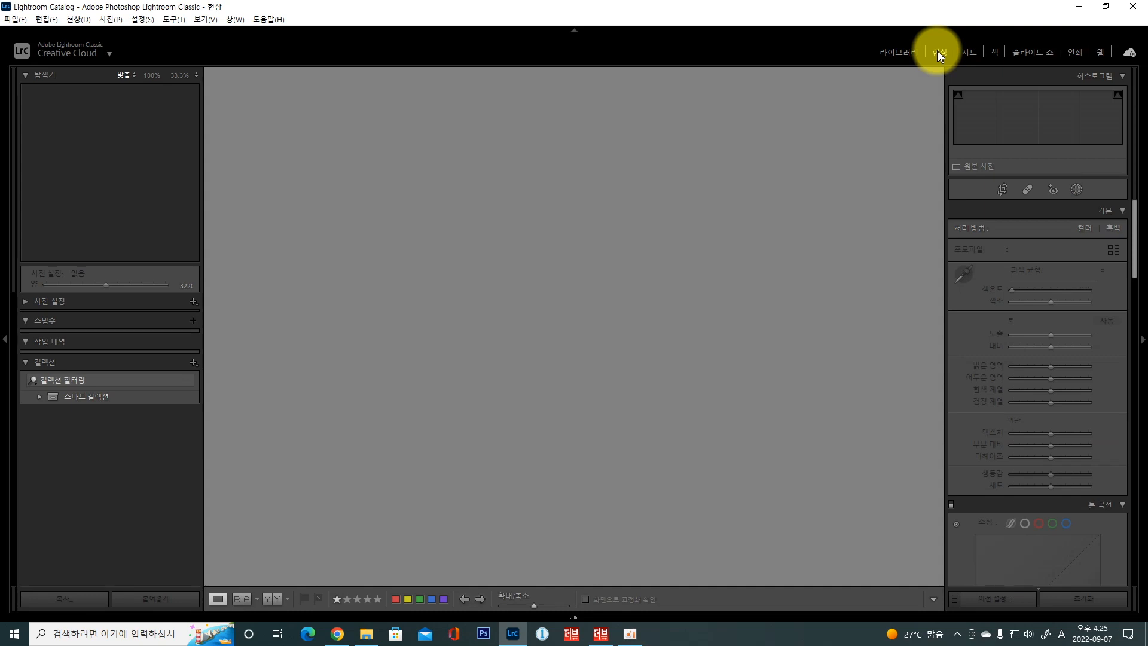
scroll(1053, 368, down, 2)
scroll(1053, 367, up, 2)
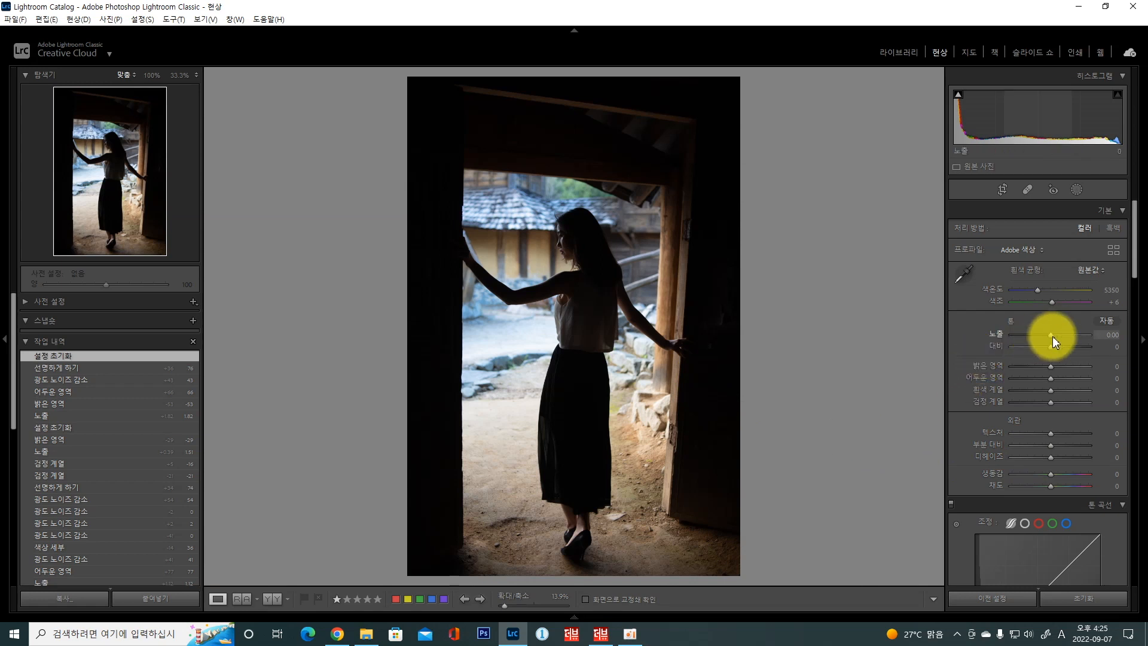
Set the photo's exposure to +1.51, highlights to -35, shadows to +72 and blacks to -21
drag(1052, 336, 1064, 336)
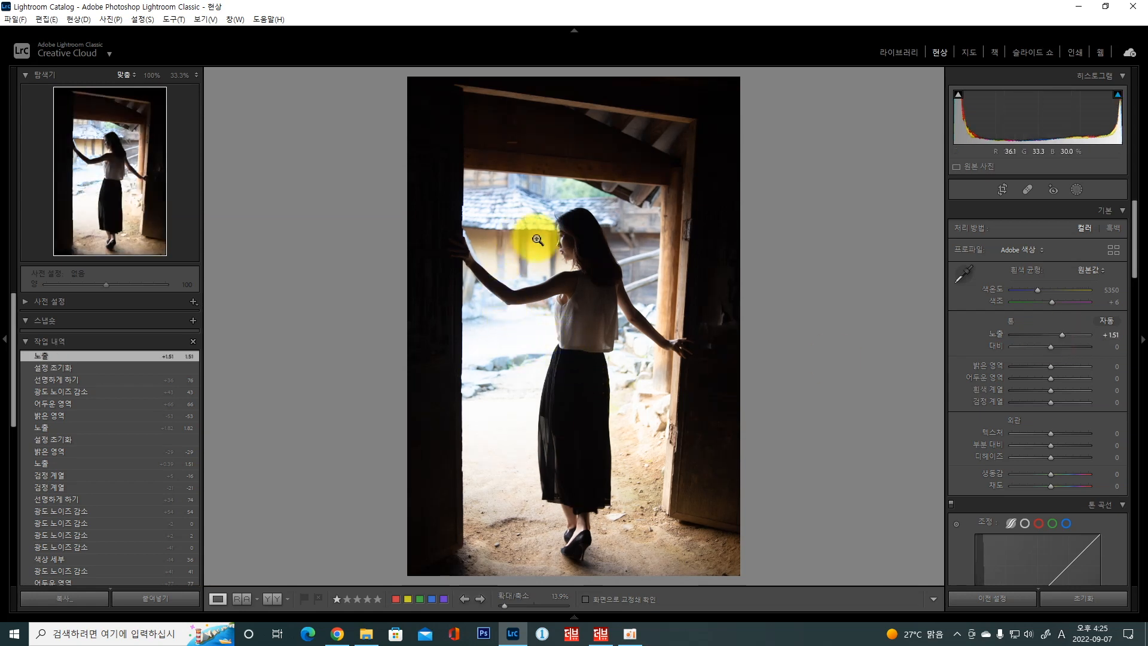
drag(1048, 365, 1033, 367)
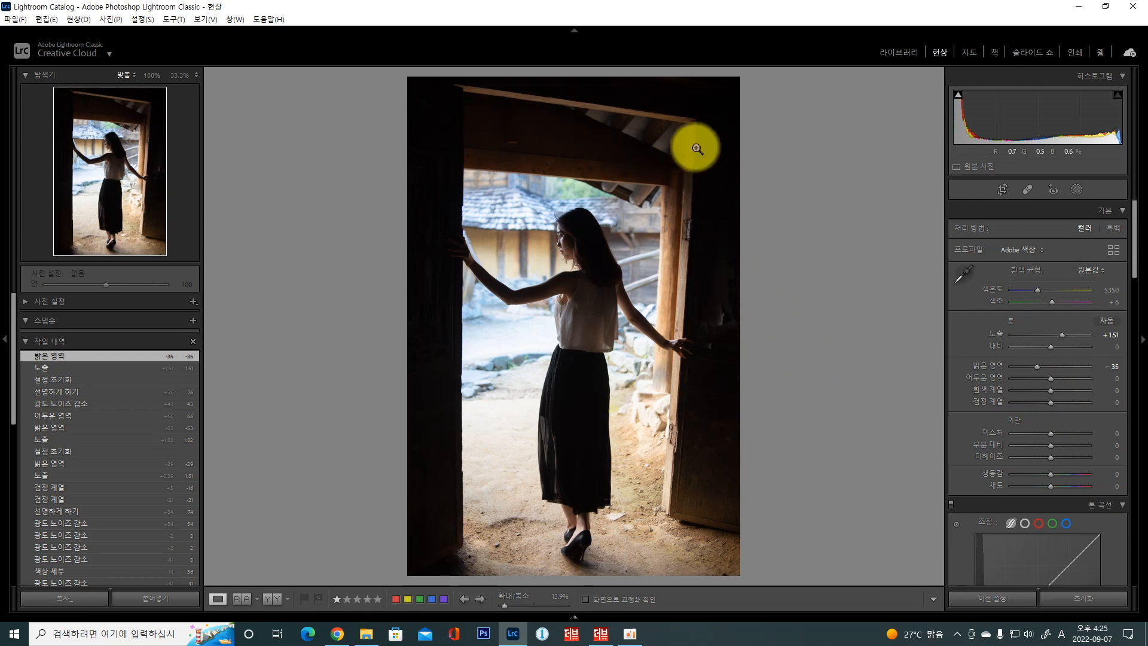
drag(1050, 377, 1079, 378)
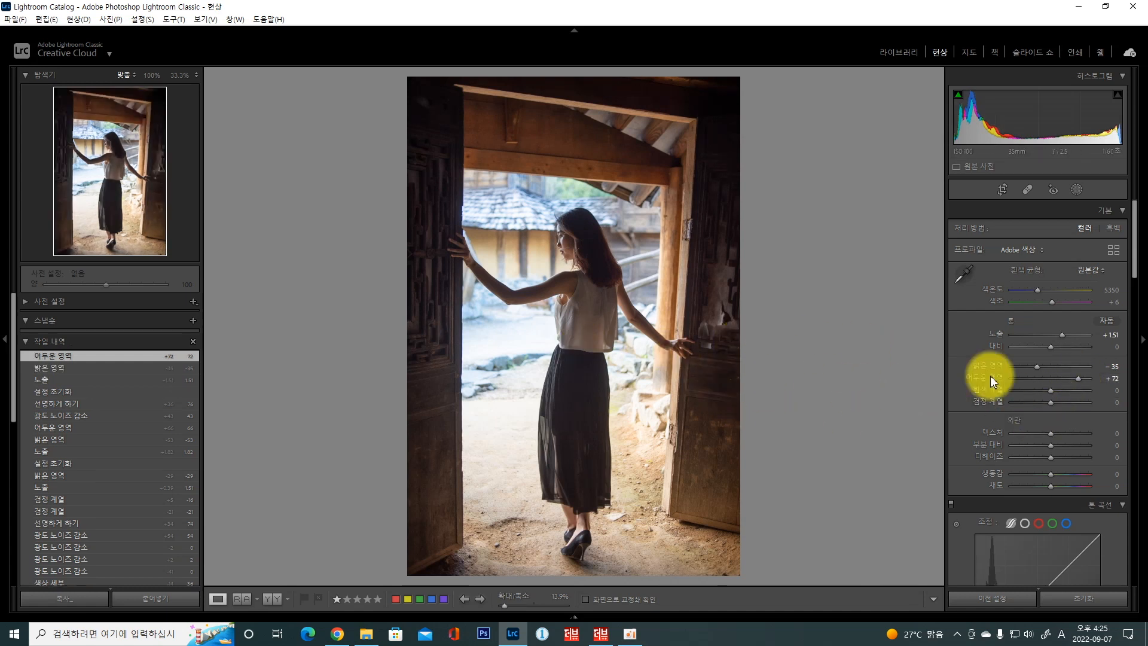
drag(1049, 403, 1041, 403)
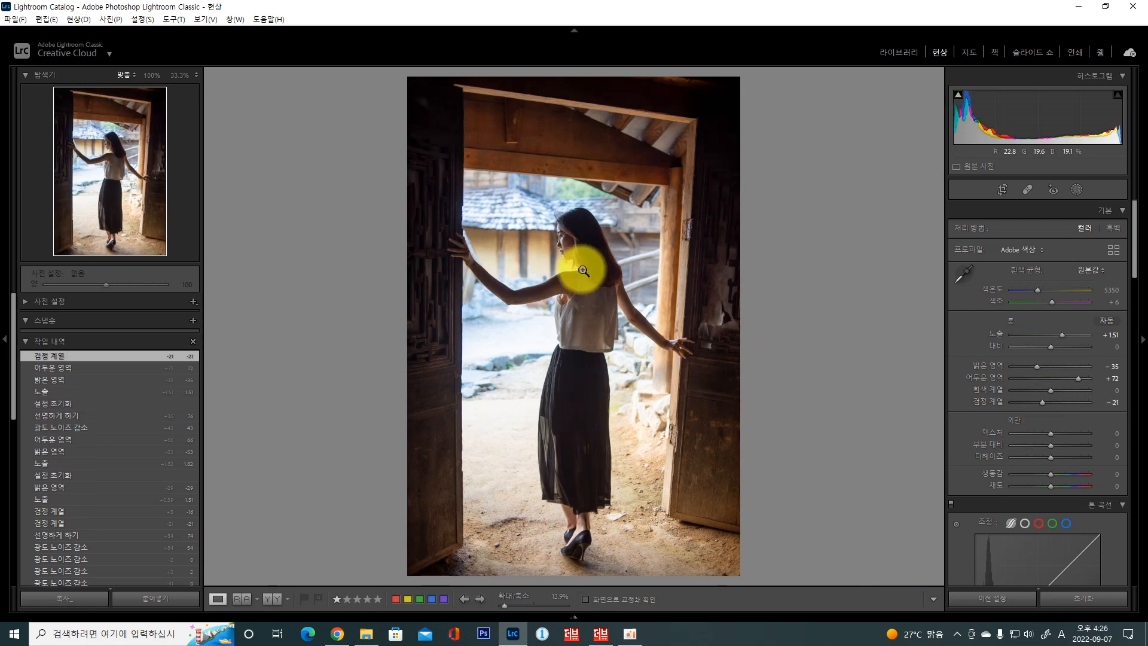
Set luminance noise reduction to 40 and the sharpening amount to 71, checking the woman's face at 100%
click(569, 240)
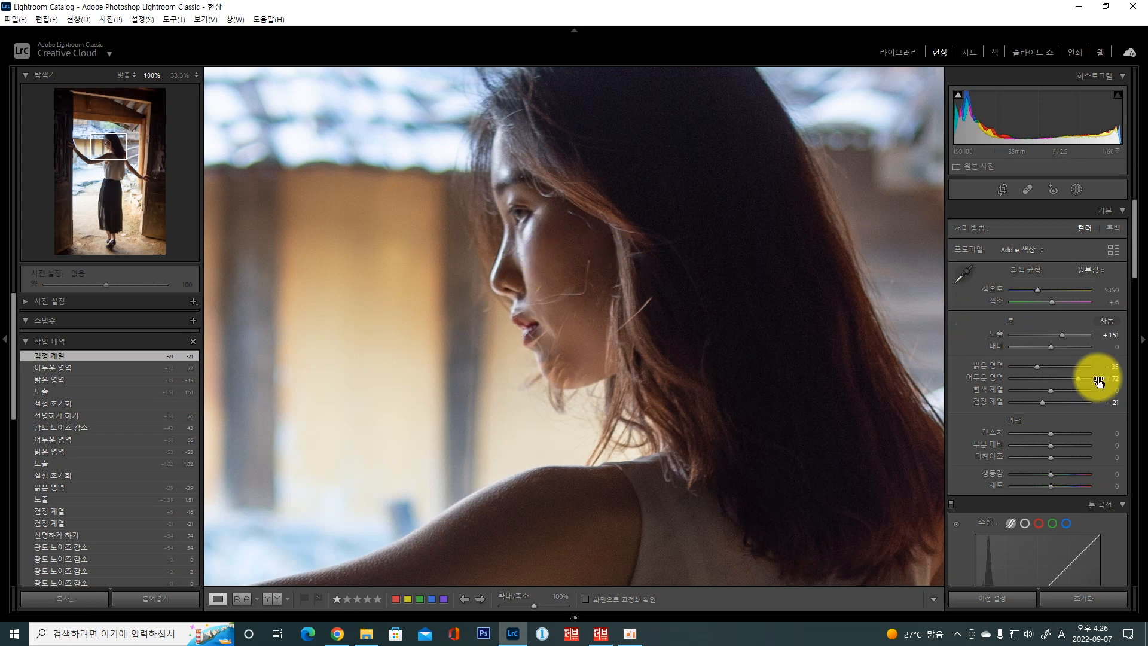
drag(1130, 263, 1144, 474)
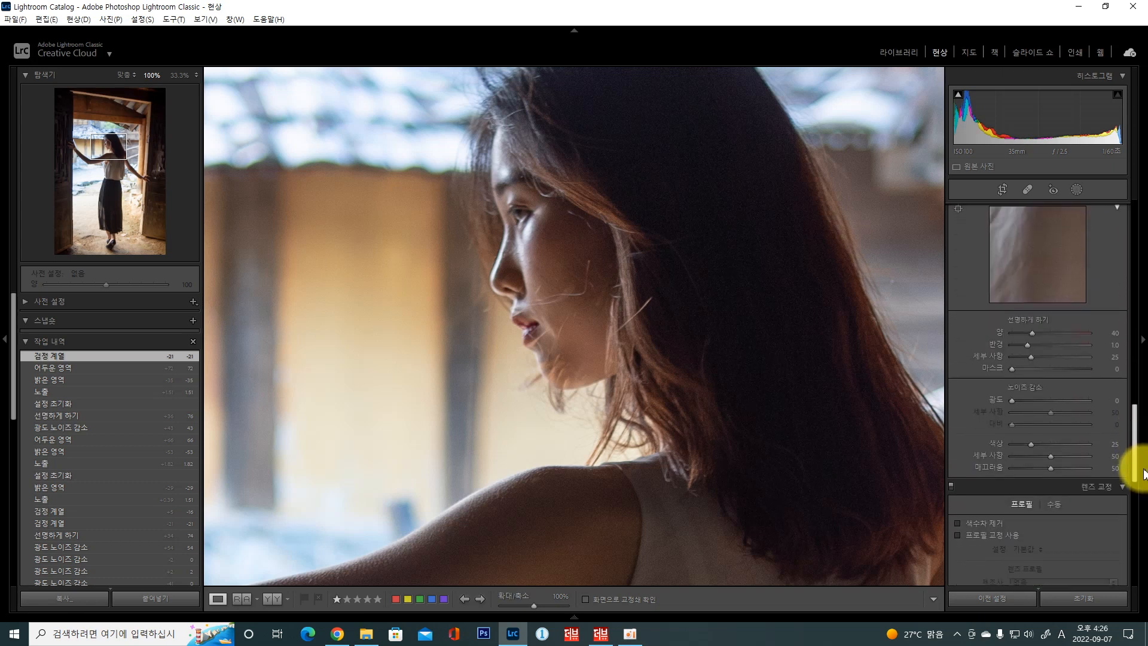
click(1043, 400)
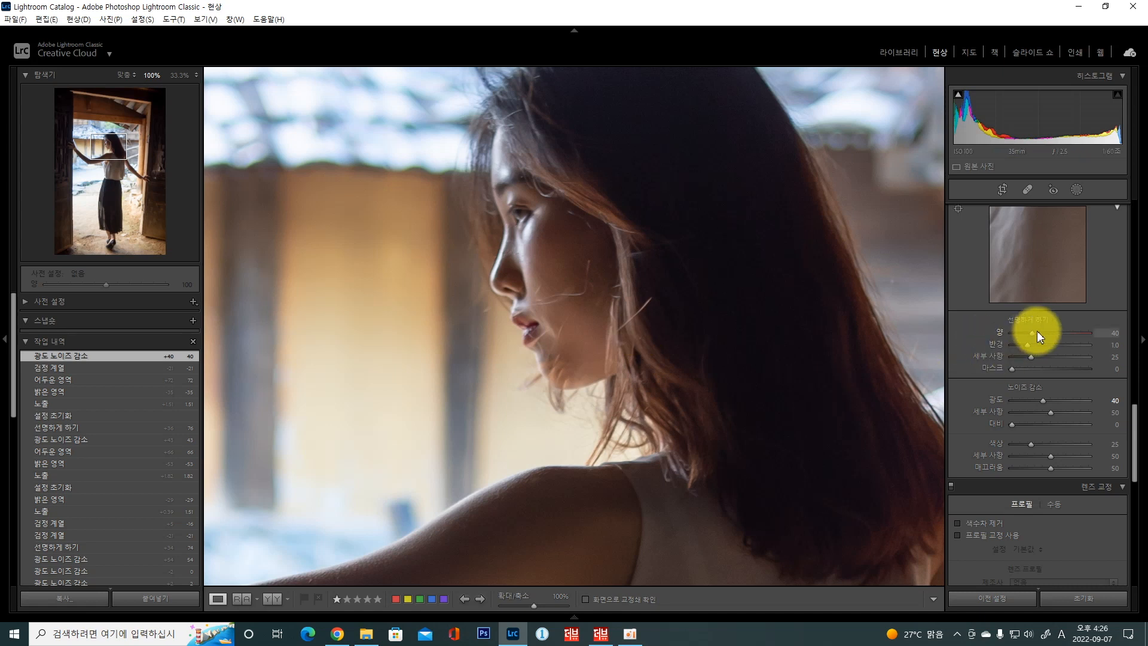
drag(1039, 333, 1046, 333)
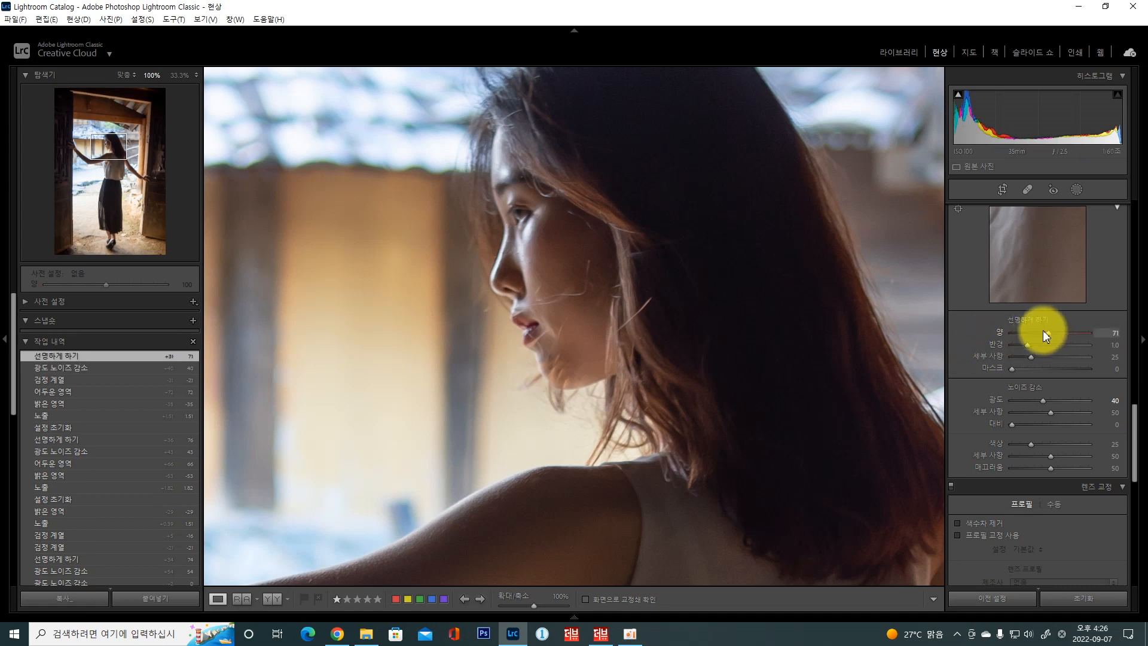
scroll(1047, 448, up, 5)
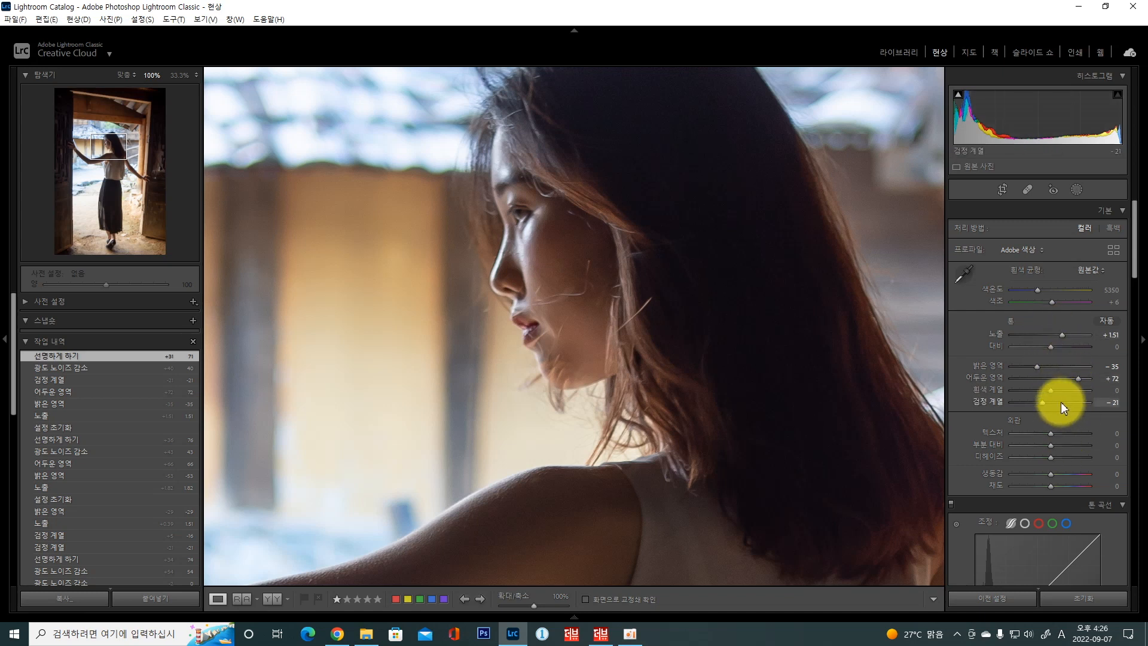
click(689, 417)
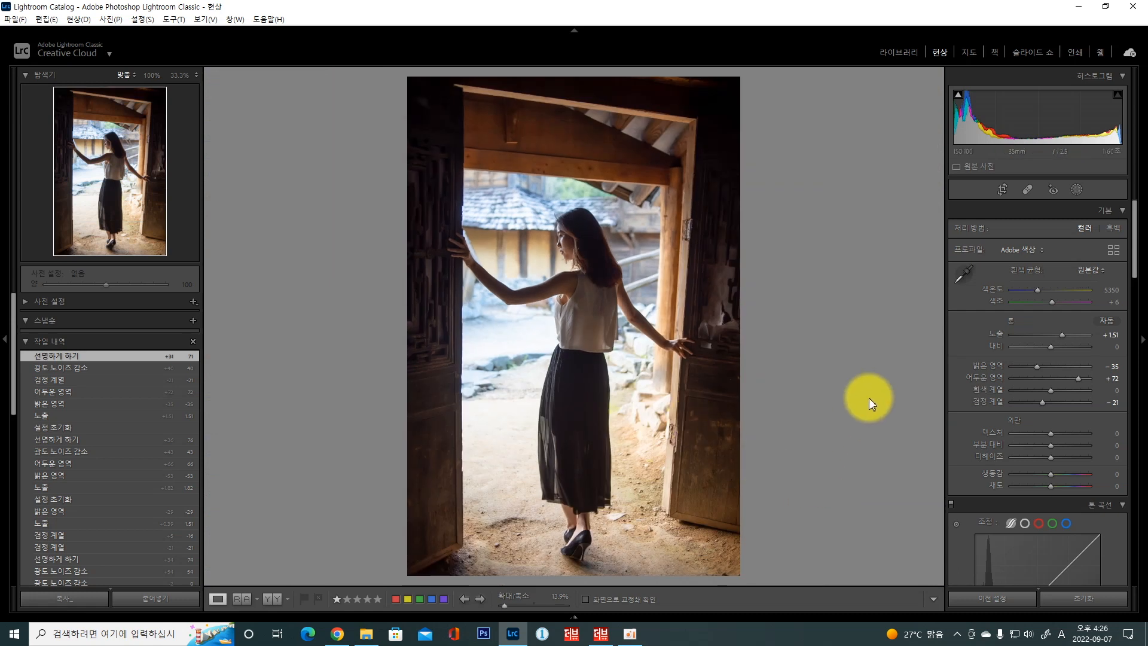
click(576, 242)
click(528, 314)
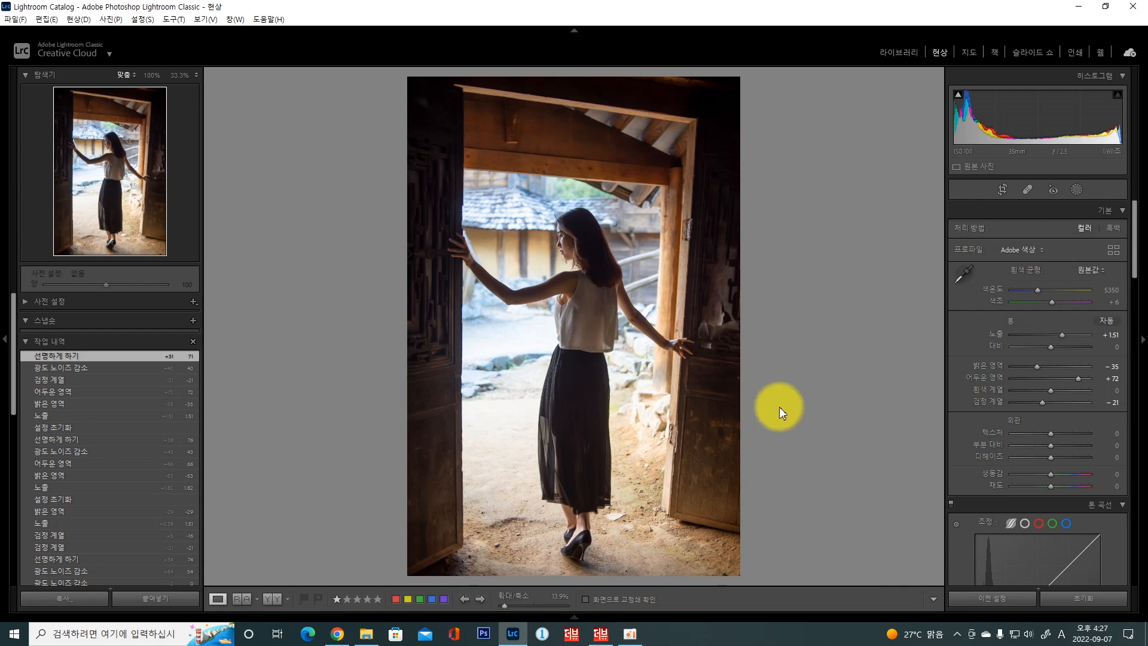
Go to the next photo and examine the woman's face and arm at 100%
click(481, 596)
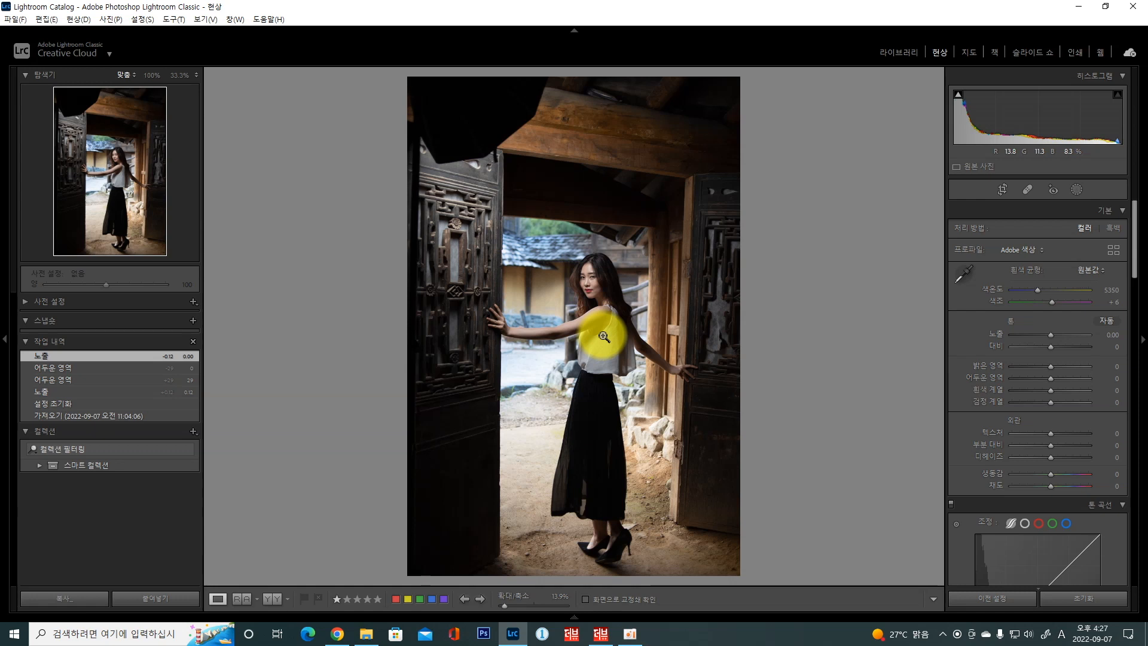
click(587, 282)
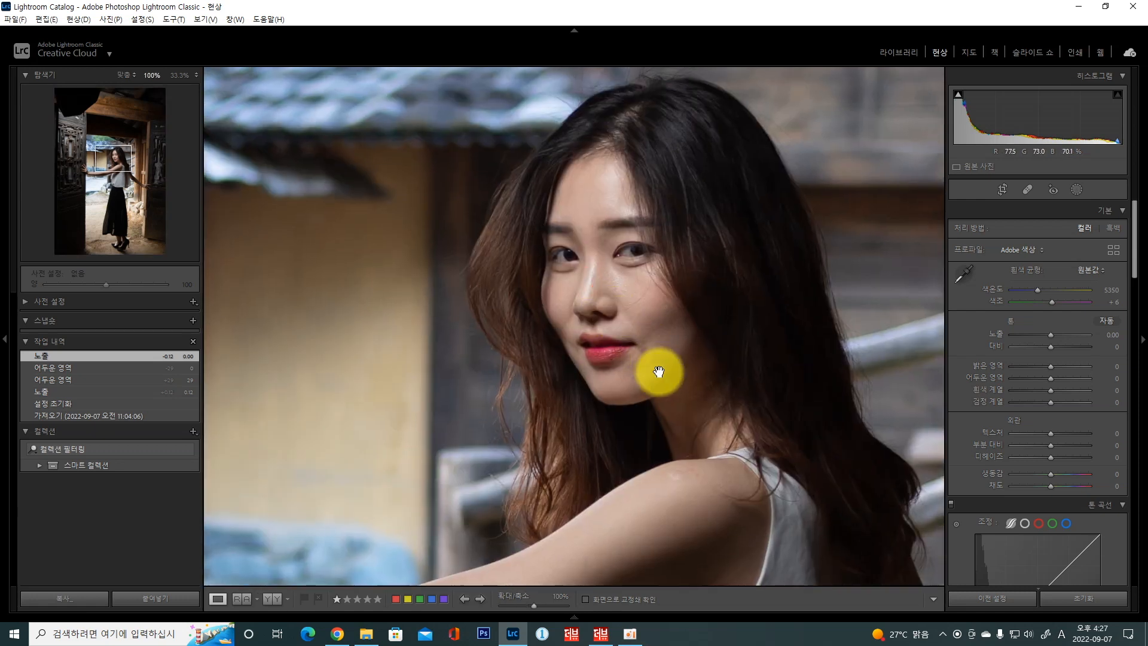
drag(628, 396, 627, 346)
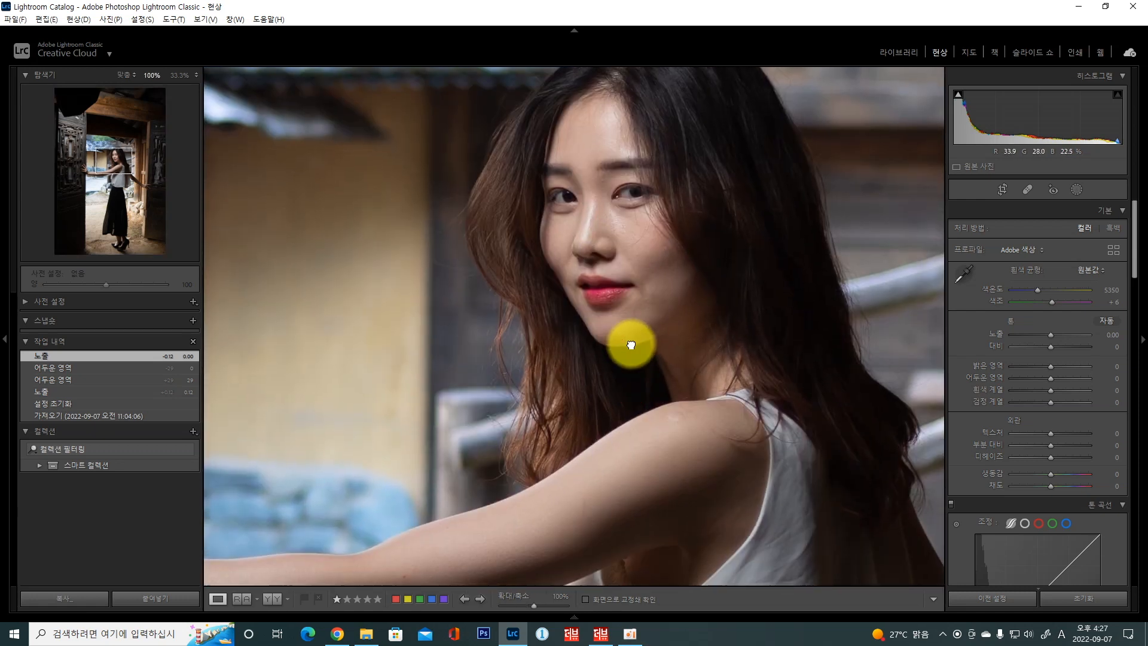
click(634, 406)
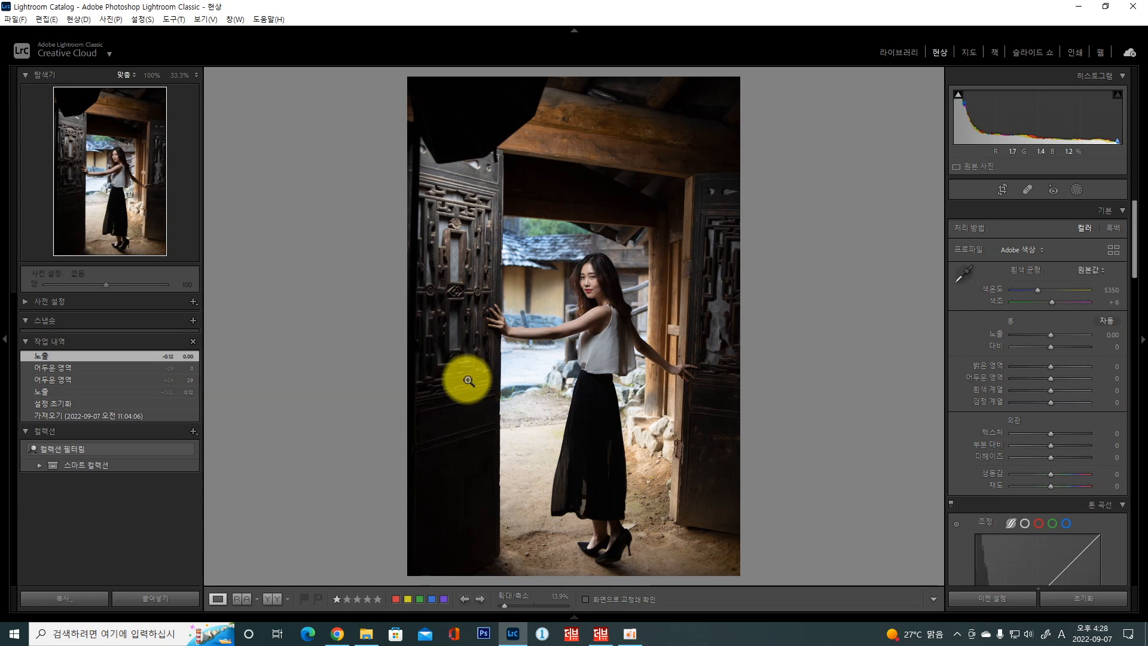
Go to the fourth photo and start a new brush mask on it
click(480, 598)
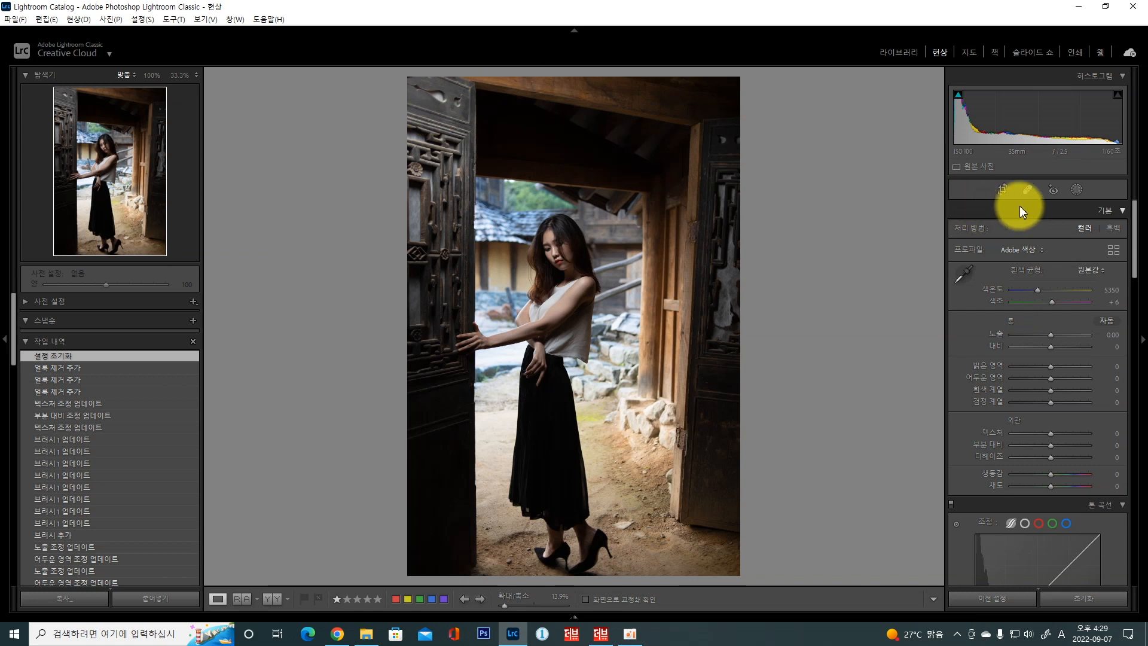
click(1078, 190)
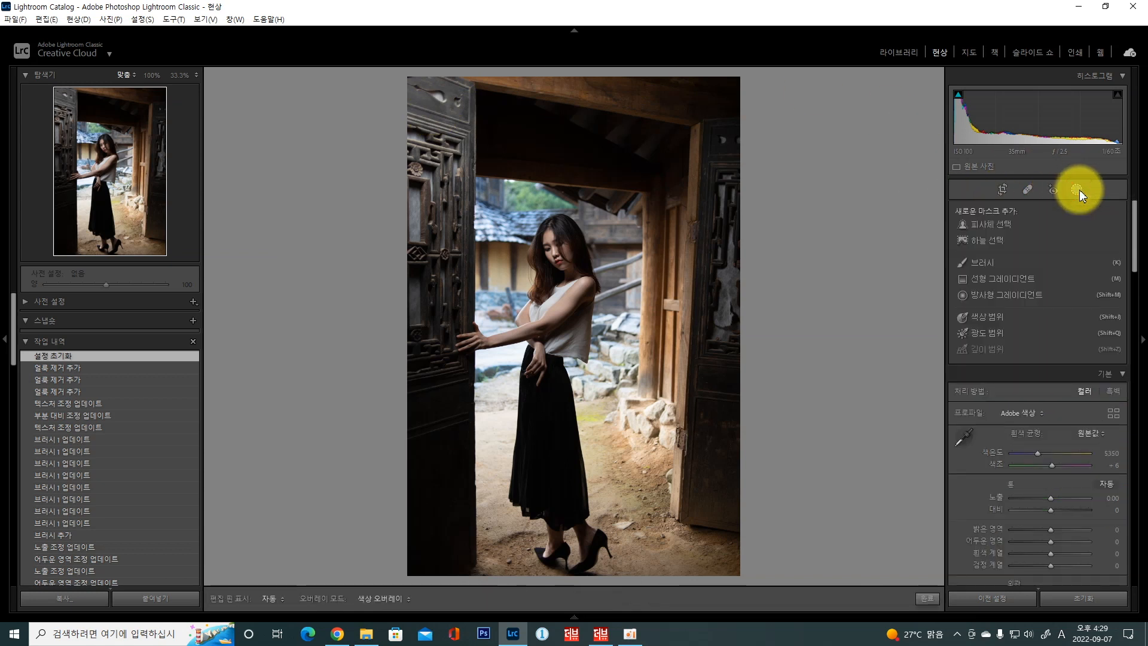
click(988, 260)
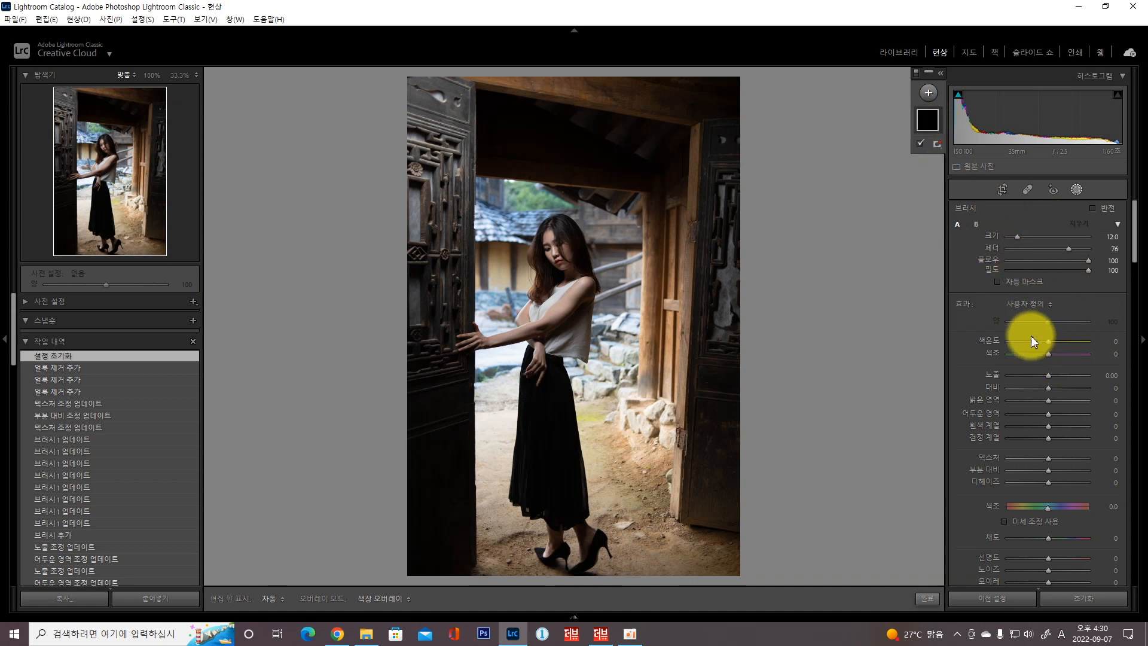
scroll(1021, 396, down, 4)
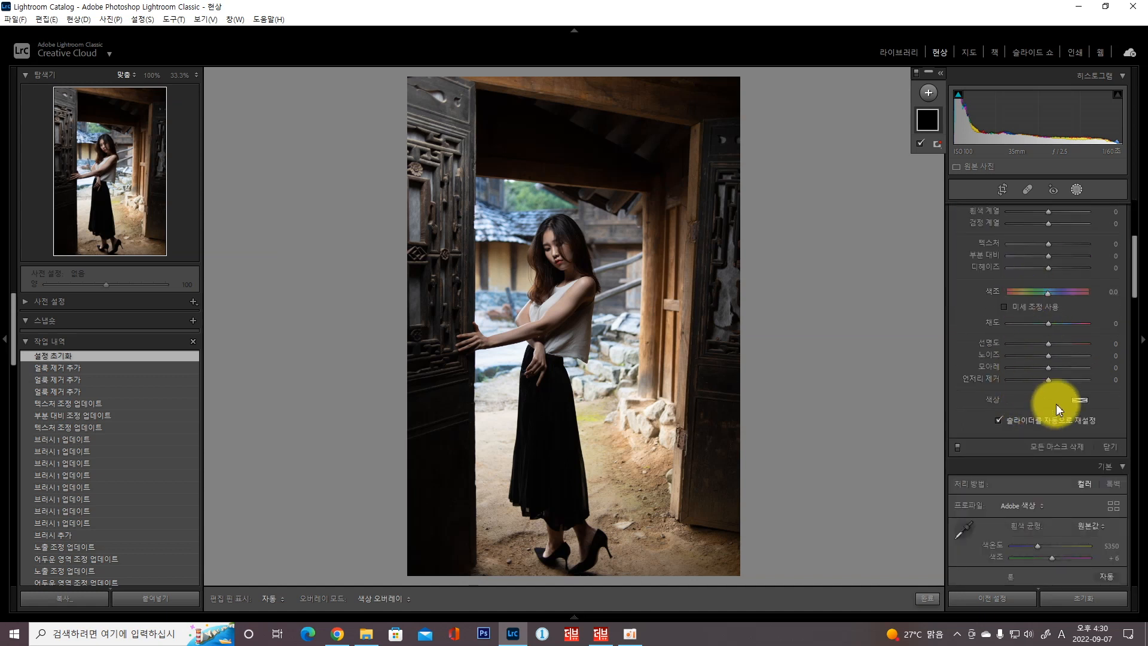
scroll(1055, 403, up, 4)
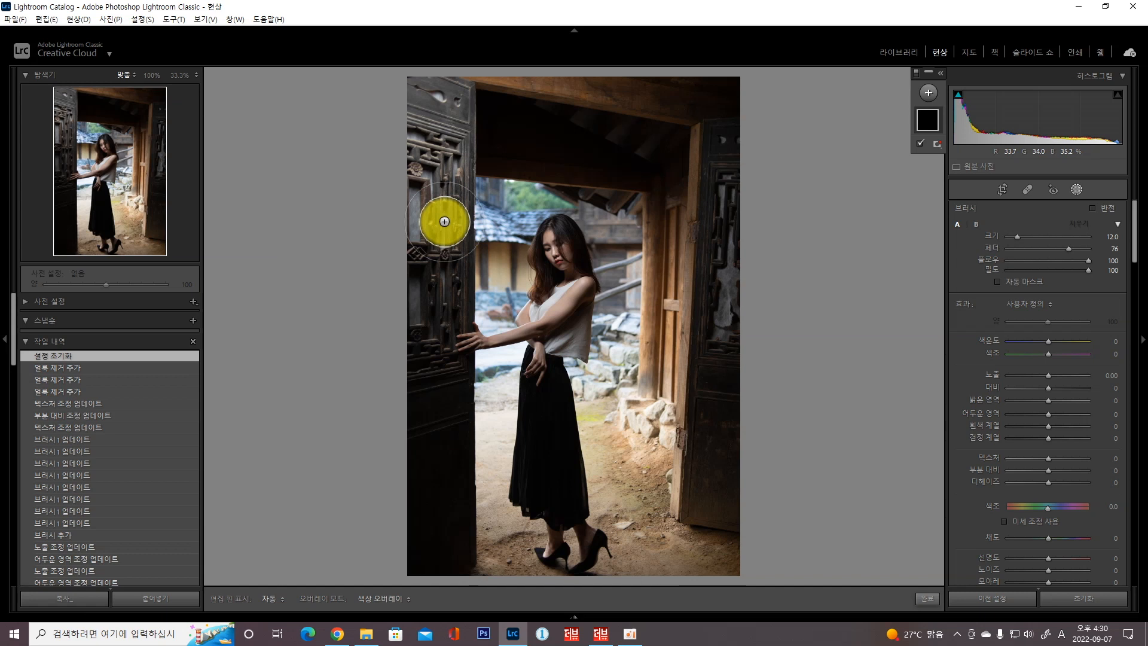
Paint the mask over the upper part of the left door with brush size 18, and along the overhead beam with a smaller brush
scroll(421, 101, up, 4)
scroll(421, 96, up, 2)
mouse_move(422, 96)
mouse_down()
mouse_move(423, 287)
mouse_move(397, 312)
mouse_up()
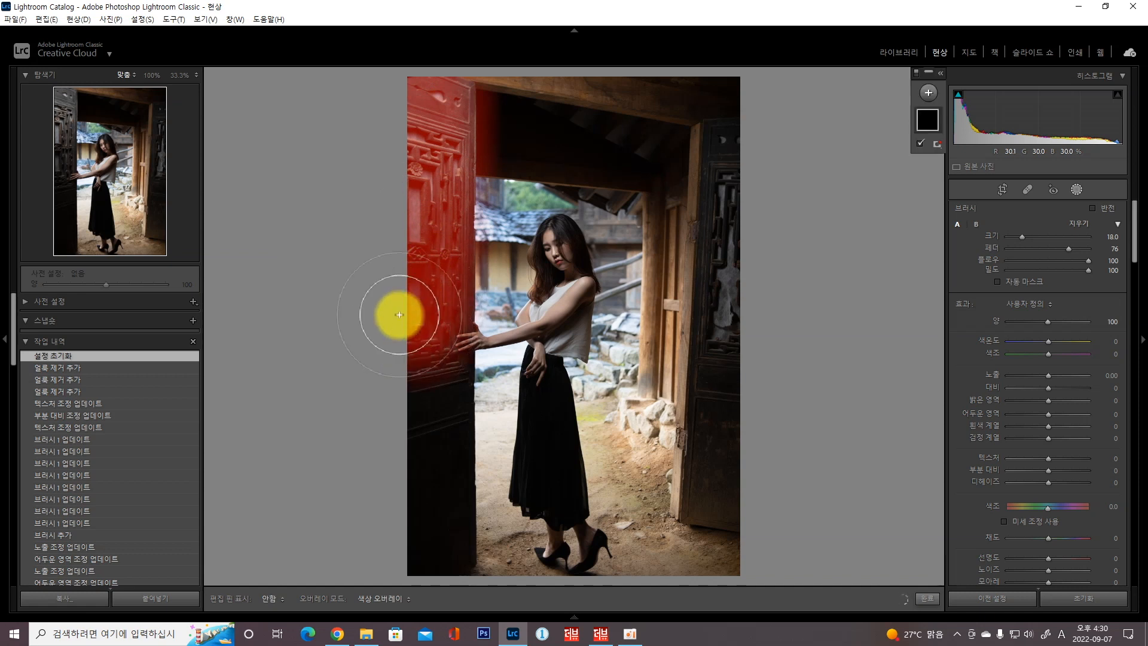
scroll(686, 93, down, 8)
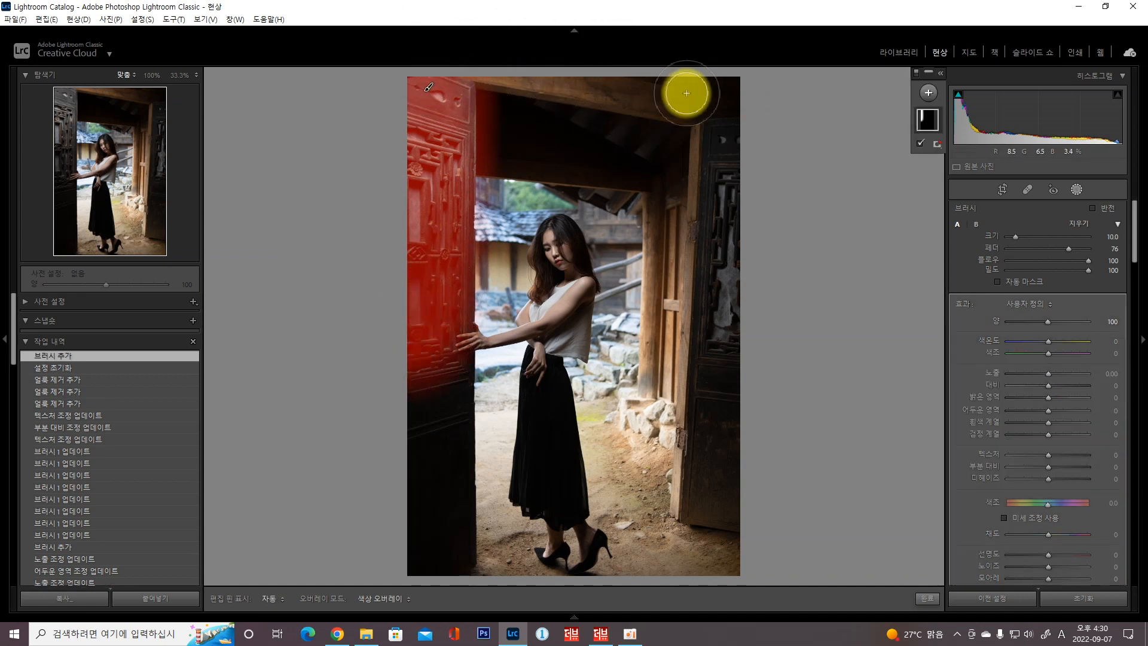
drag(686, 93, 450, 64)
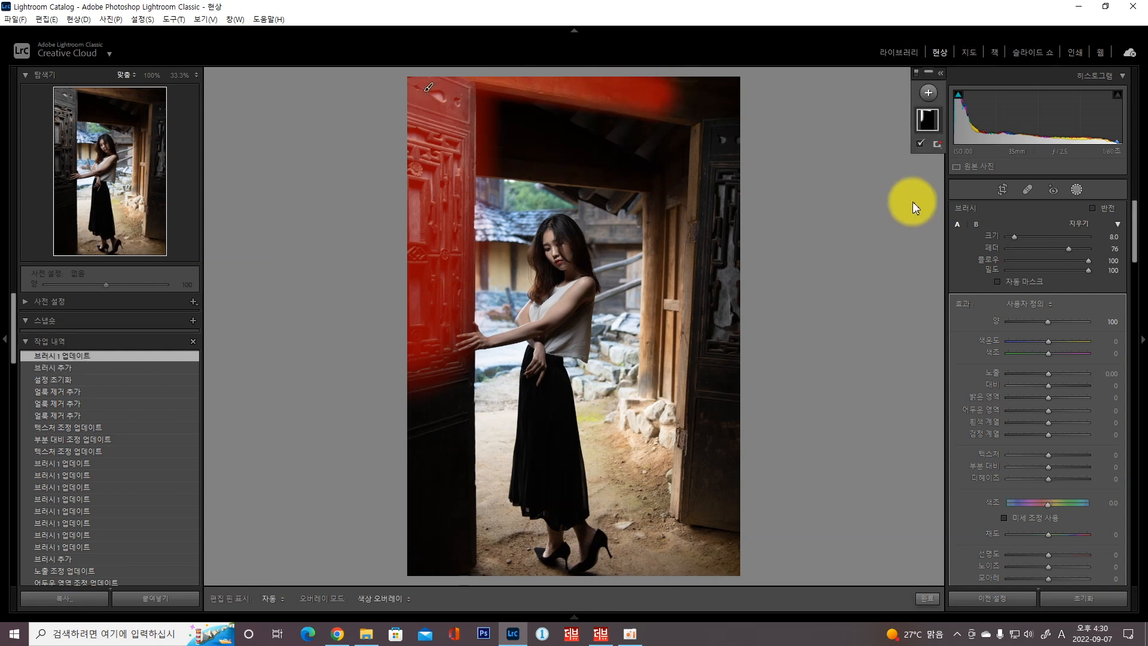
Set the brush size to 12 and feather to 100, and paint over the overhead beam and left door again
scroll(680, 88, up, 4)
drag(1088, 249, 1047, 250)
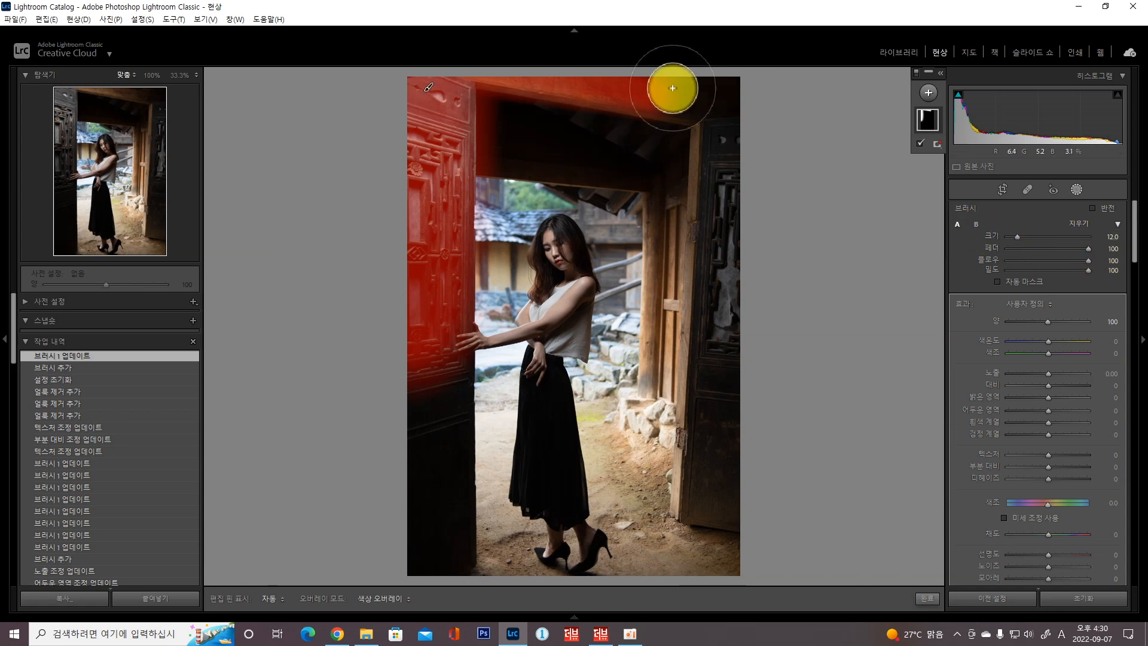
mouse_move(669, 88)
mouse_down()
mouse_move(502, 91)
mouse_move(644, 99)
mouse_move(636, 81)
mouse_move(425, 48)
mouse_move(446, 190)
mouse_move(417, 84)
mouse_up()
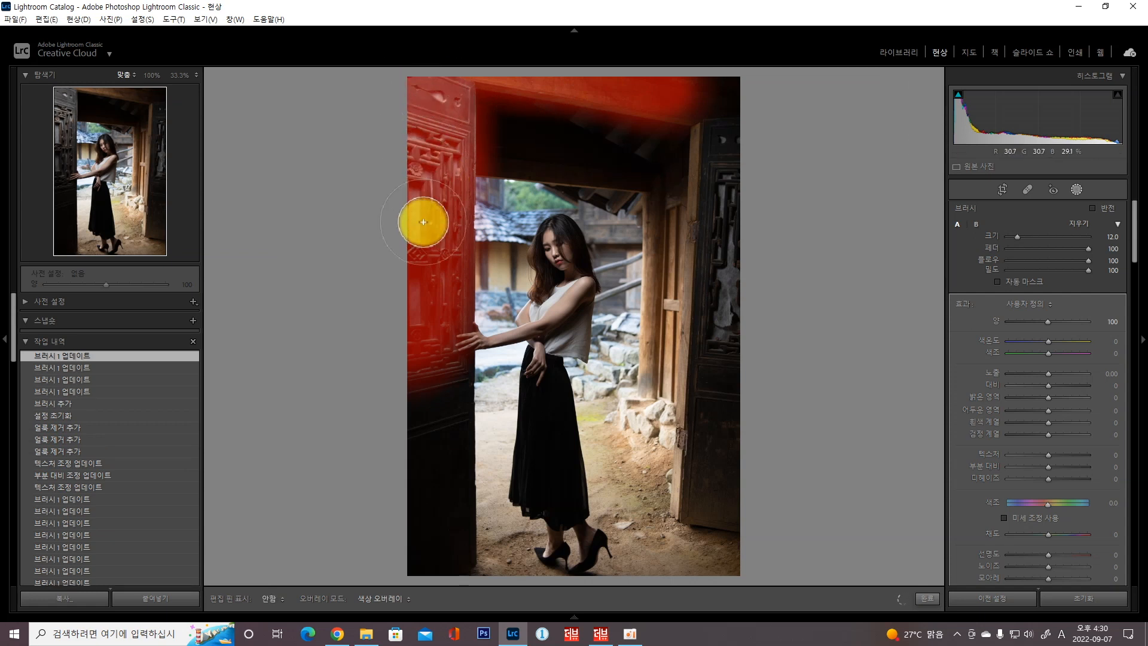
drag(419, 302, 399, 155)
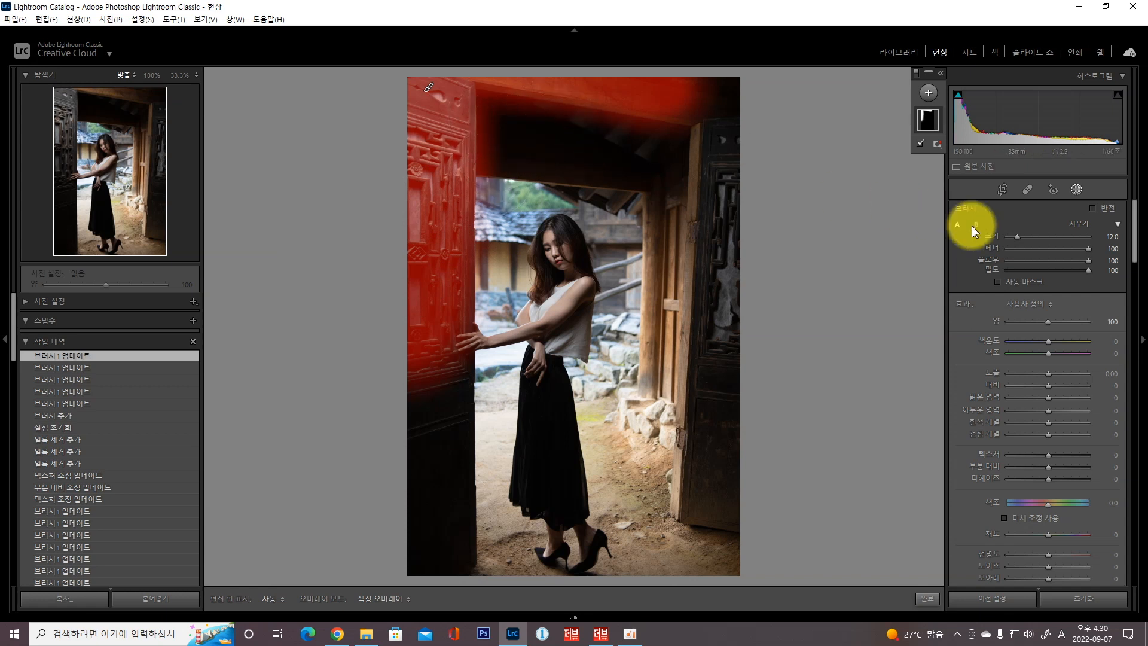
Erase the mask spill beside the left door and below the overhead beam with a size 8 eraser
click(1079, 229)
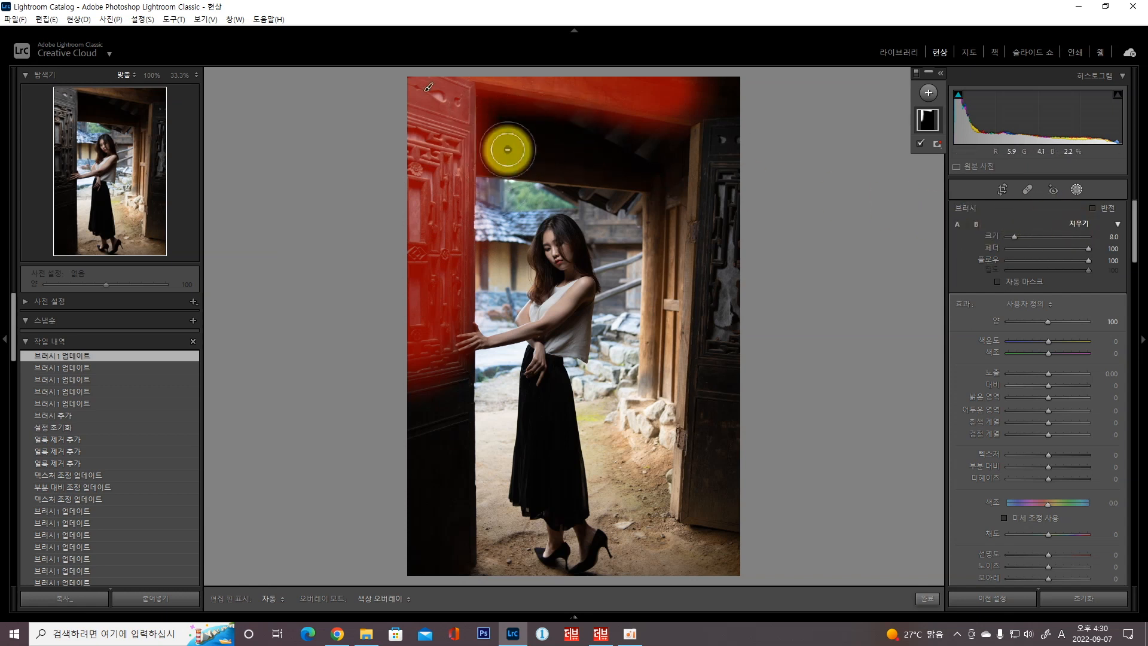
key(h)
mouse_move(492, 146)
mouse_down()
mouse_move(486, 110)
mouse_move(689, 150)
mouse_up()
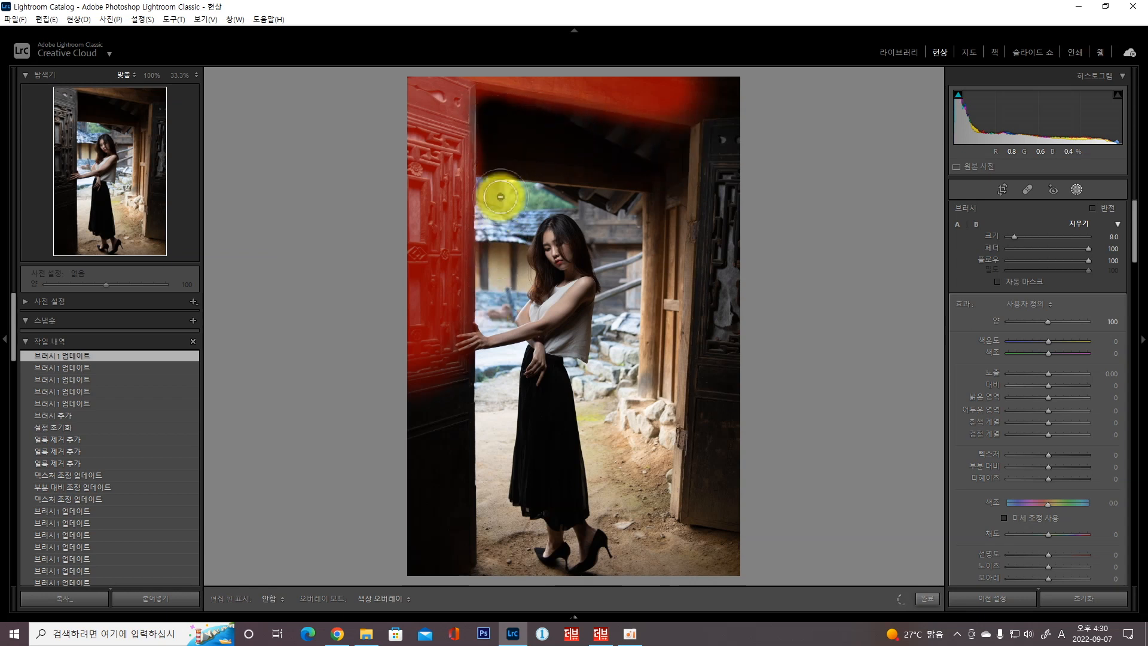
key(h)
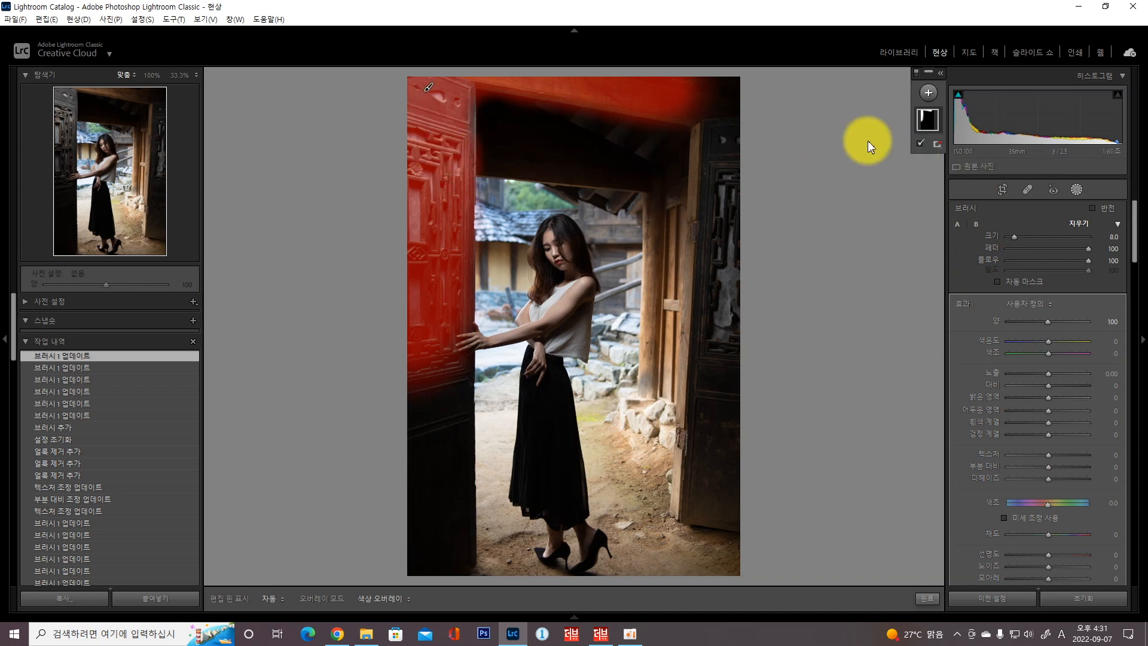
Hide the mask overlay and lower the exposure of the door-and-beam mask to -0.81
click(919, 144)
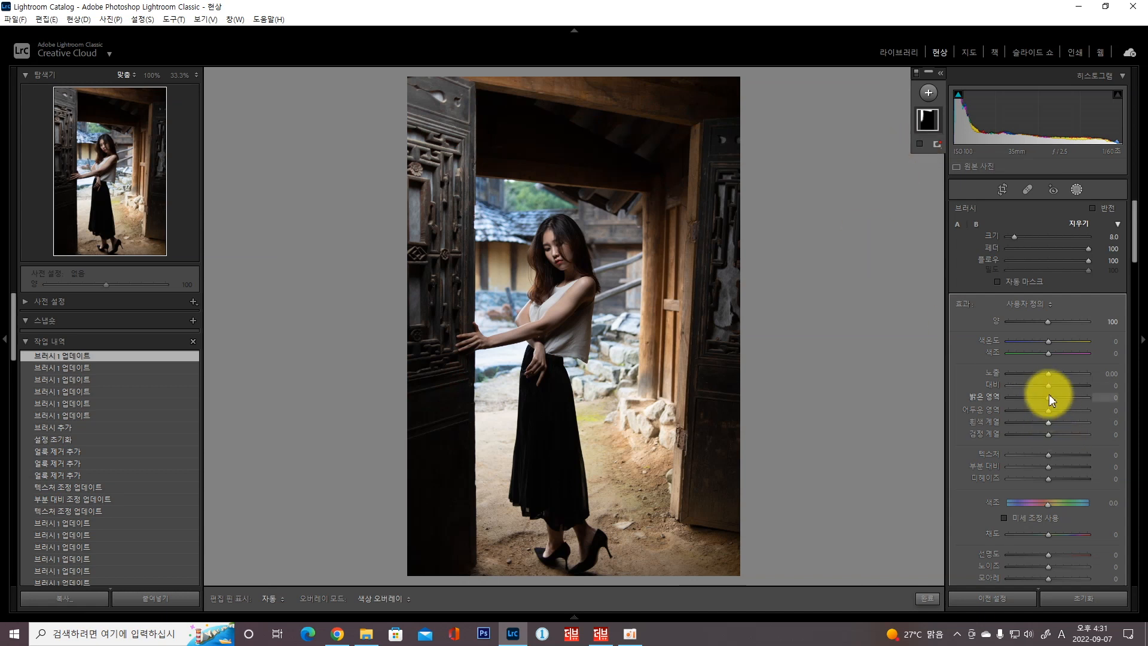
drag(1046, 372, 1039, 372)
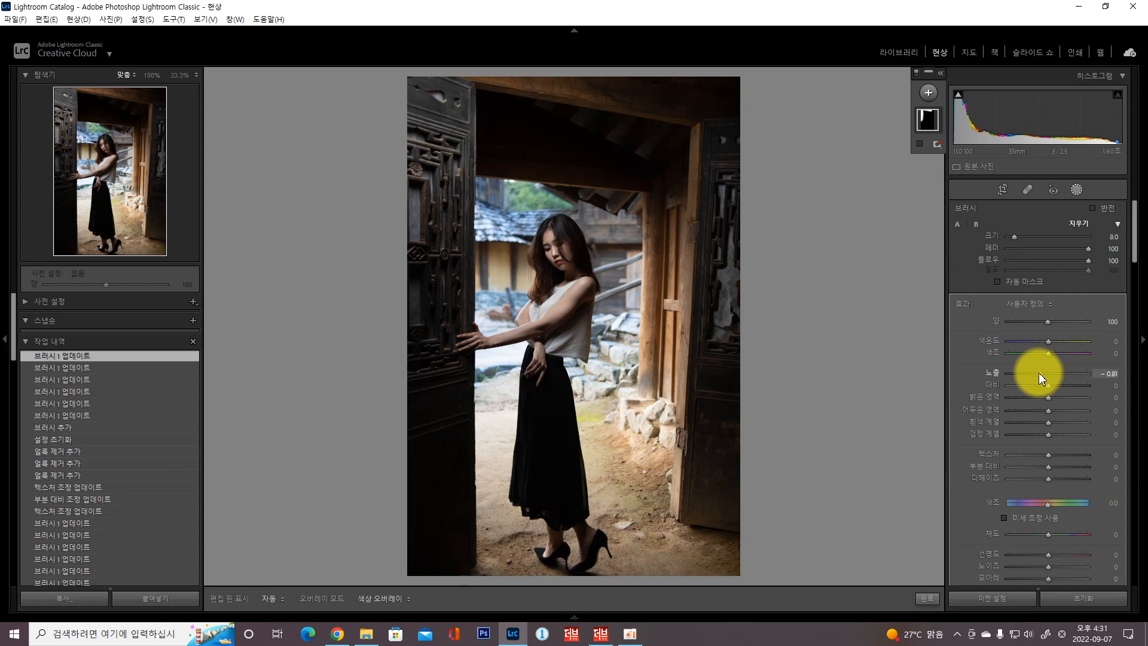
drag(1038, 372, 1039, 372)
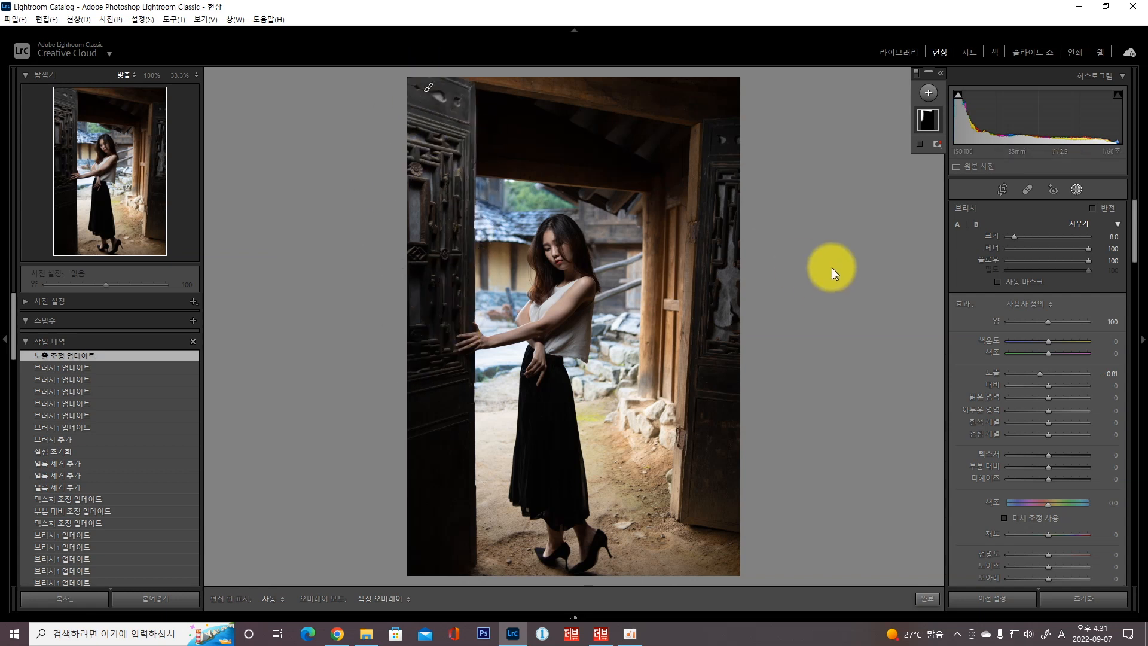
Add another brush mask and paint it over the upper part of the left door with brush sizes 16 and 15
click(928, 94)
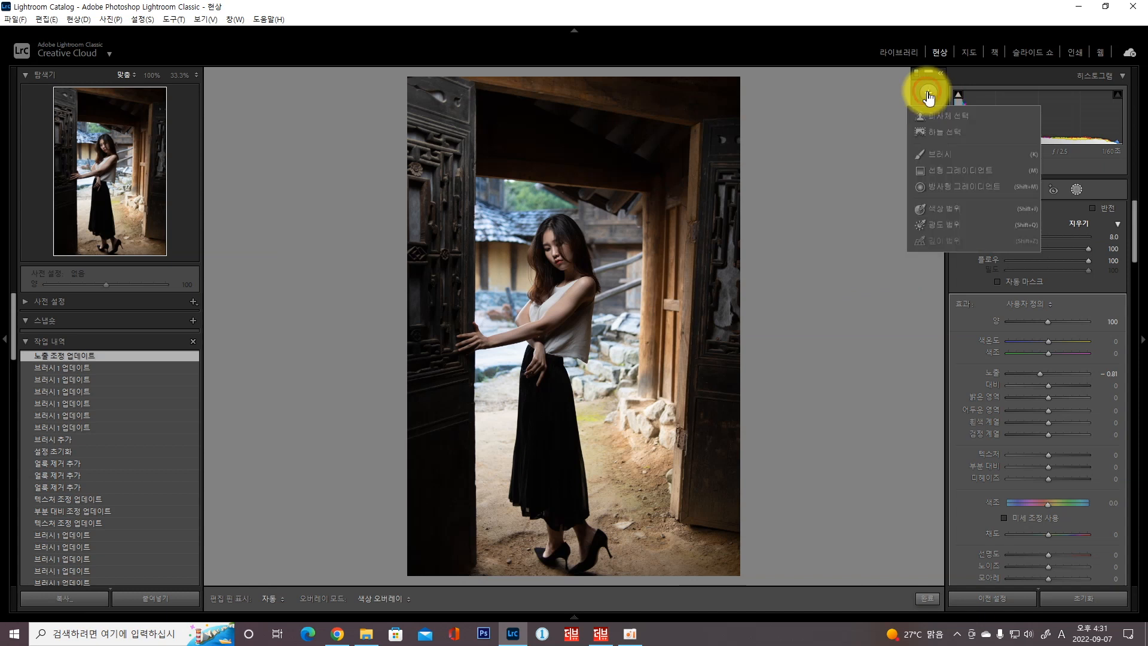
click(936, 152)
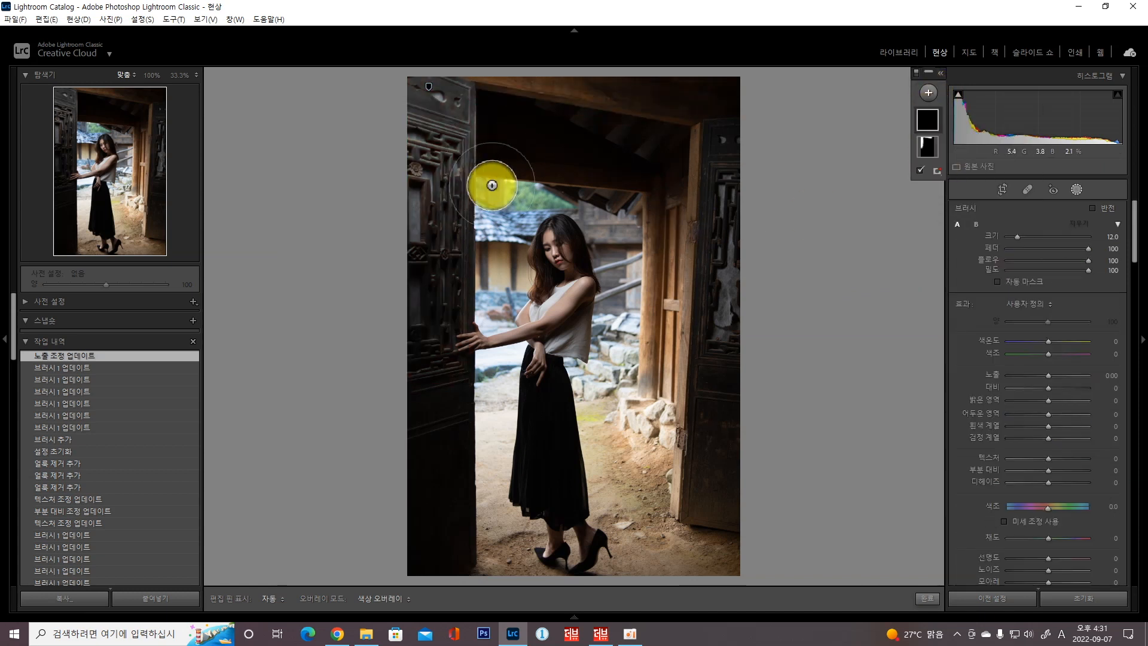
scroll(430, 128, up, 5)
mouse_move(426, 101)
mouse_down()
mouse_move(424, 138)
mouse_move(433, 88)
mouse_move(404, 179)
mouse_move(356, 218)
mouse_up()
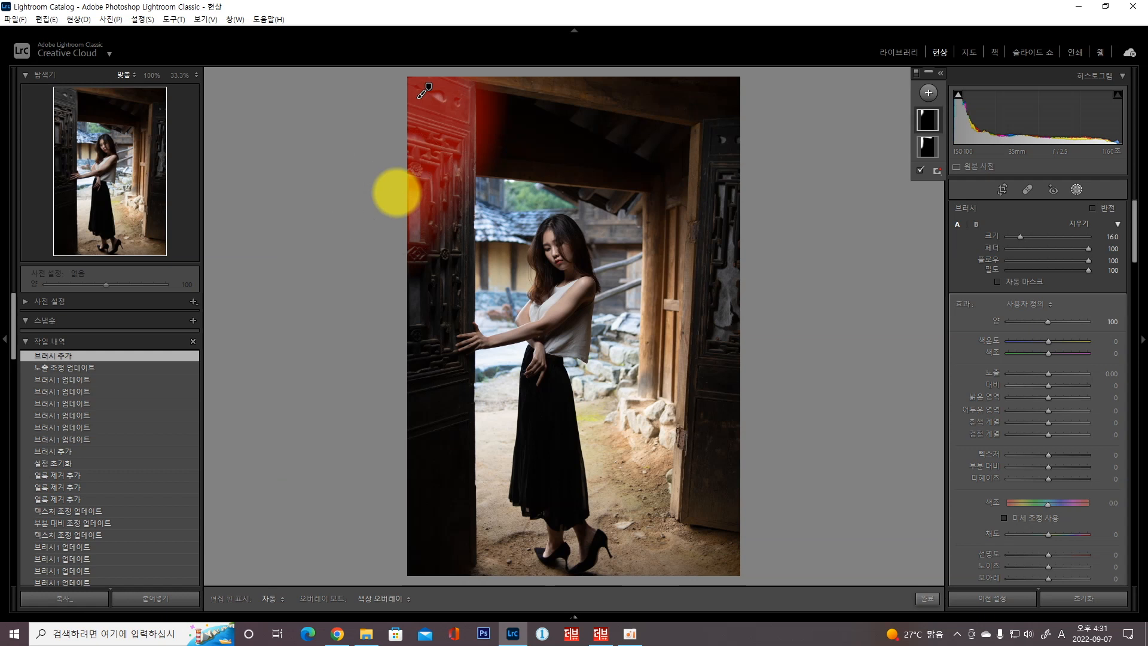
scroll(421, 178, down, 2)
mouse_move(438, 158)
mouse_down()
mouse_move(420, 206)
mouse_move(351, 269)
mouse_up()
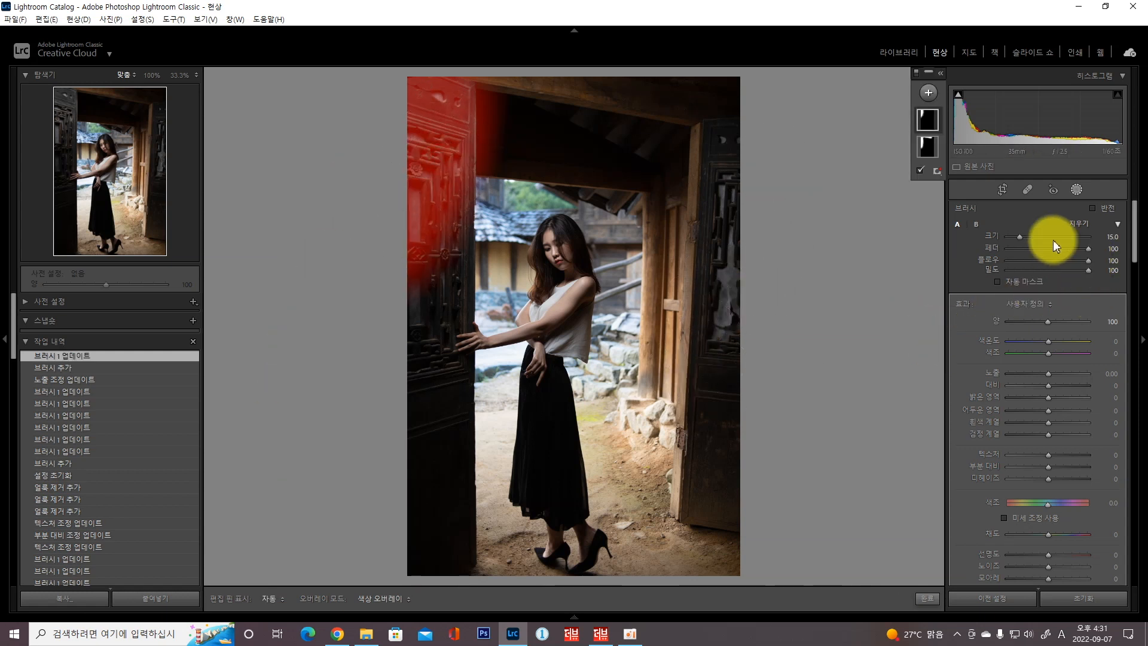
Hide the overlay, set the upper-door mask's exposure to -0.99, and finish masking
click(919, 170)
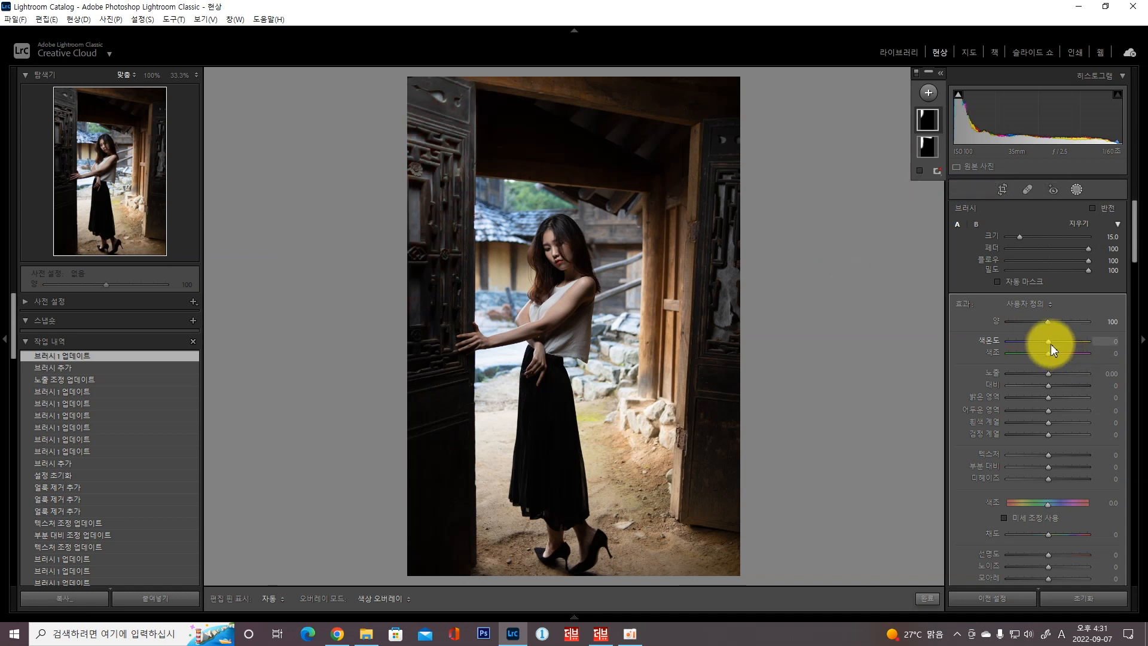
drag(1047, 372, 1036, 374)
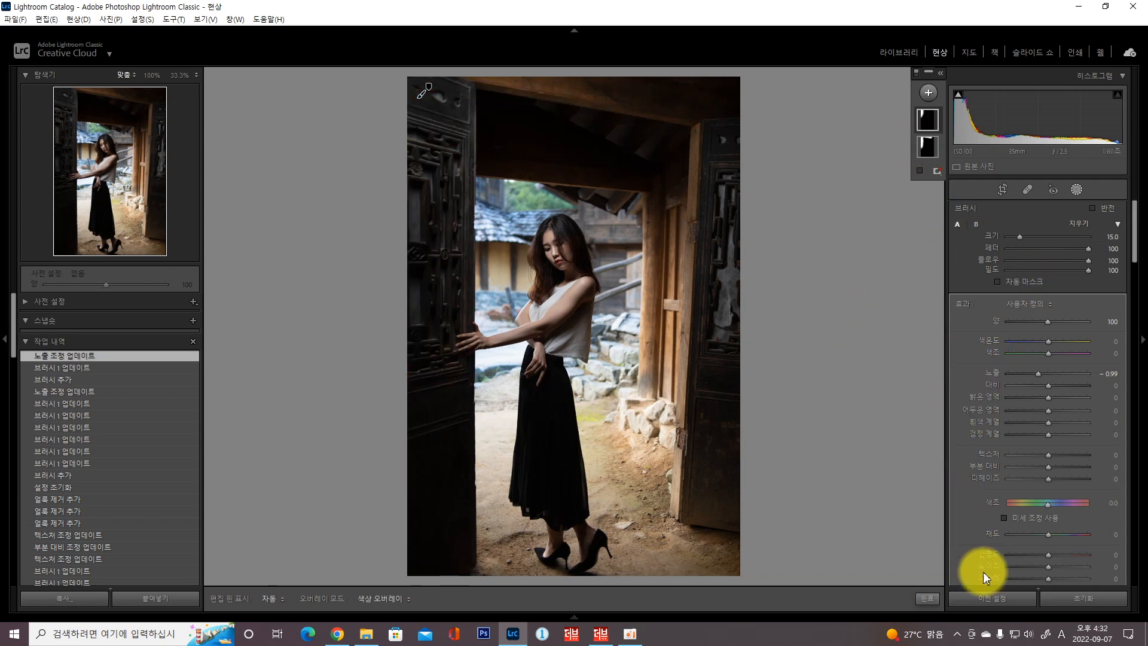
click(925, 597)
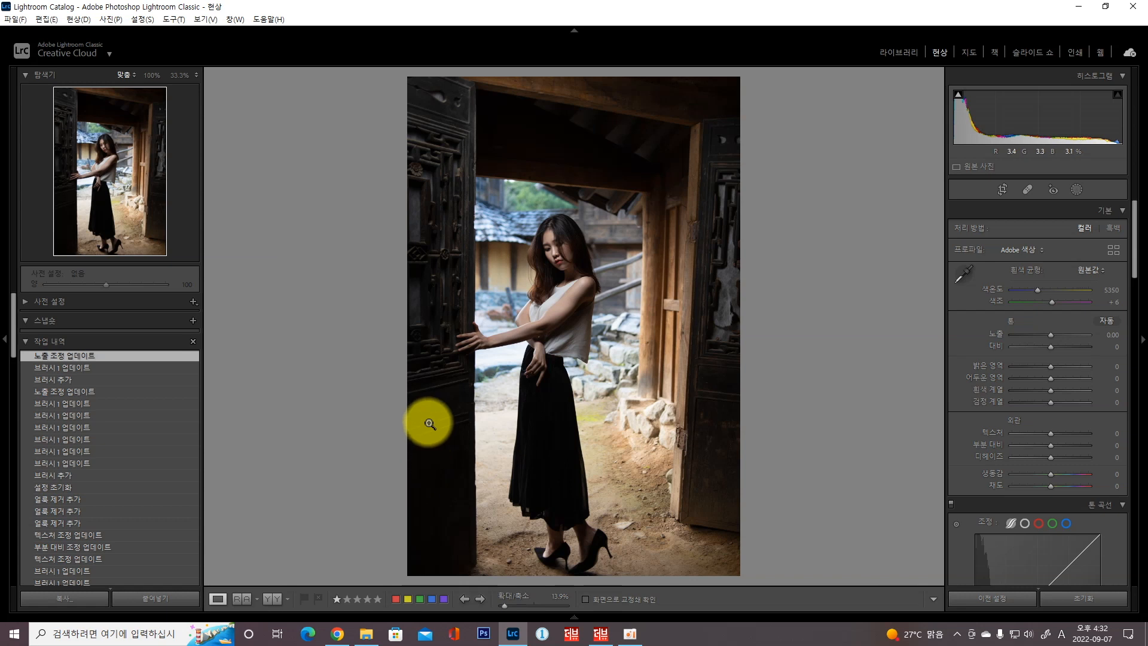
Add a third brush mask and paint it down the full height of the left door with brush size 18
click(1077, 189)
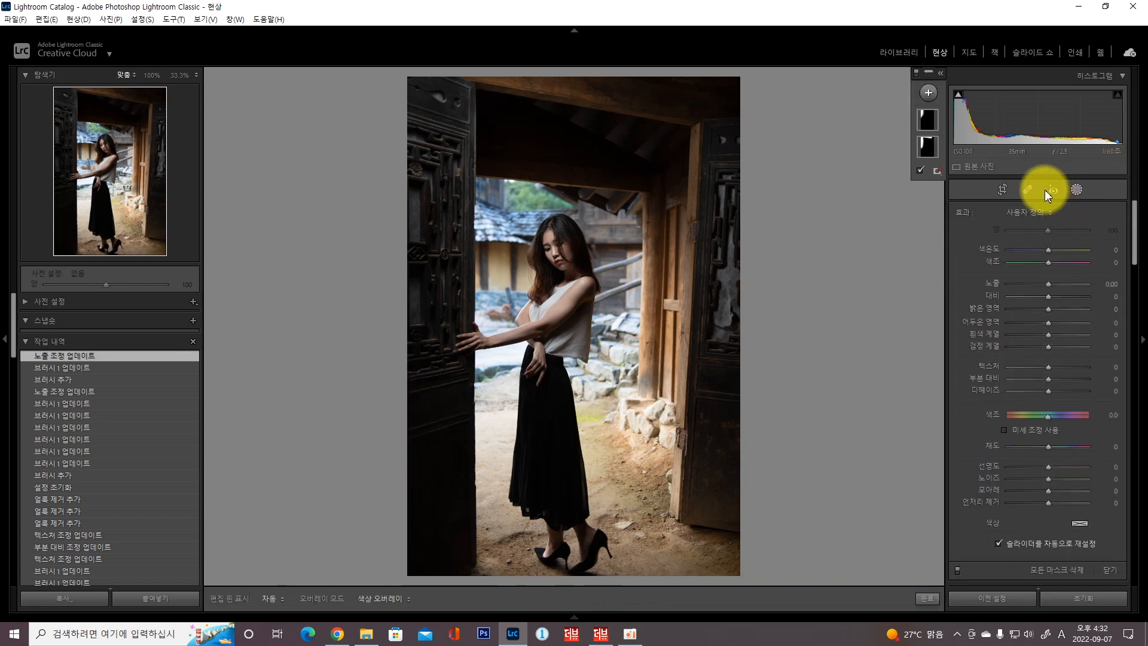
click(927, 95)
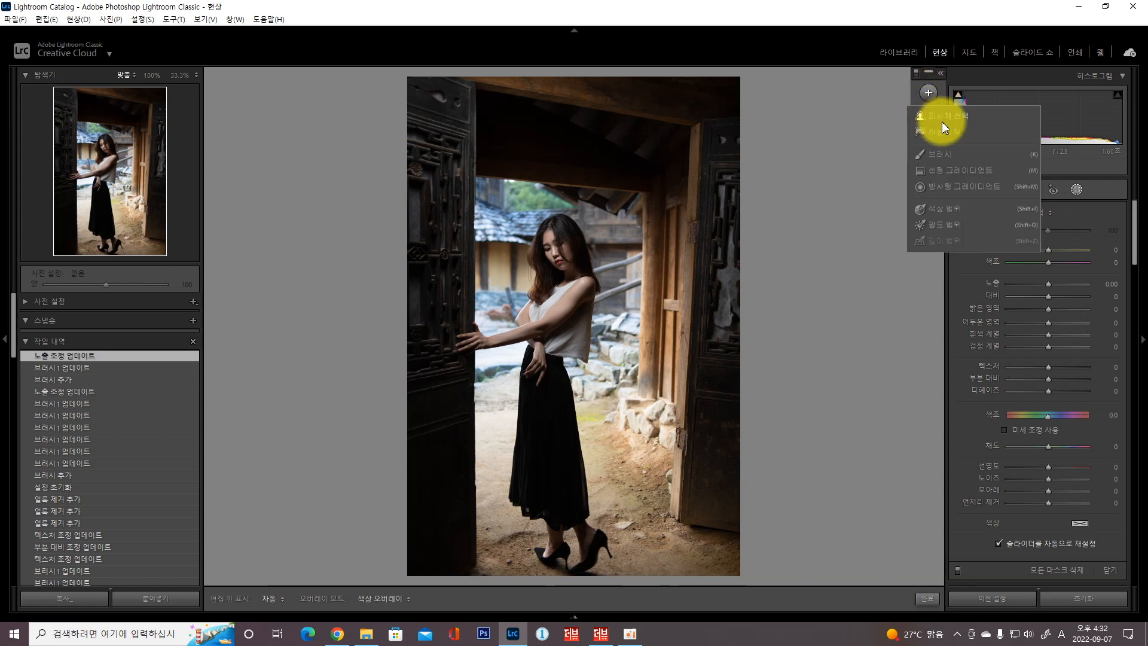
click(935, 153)
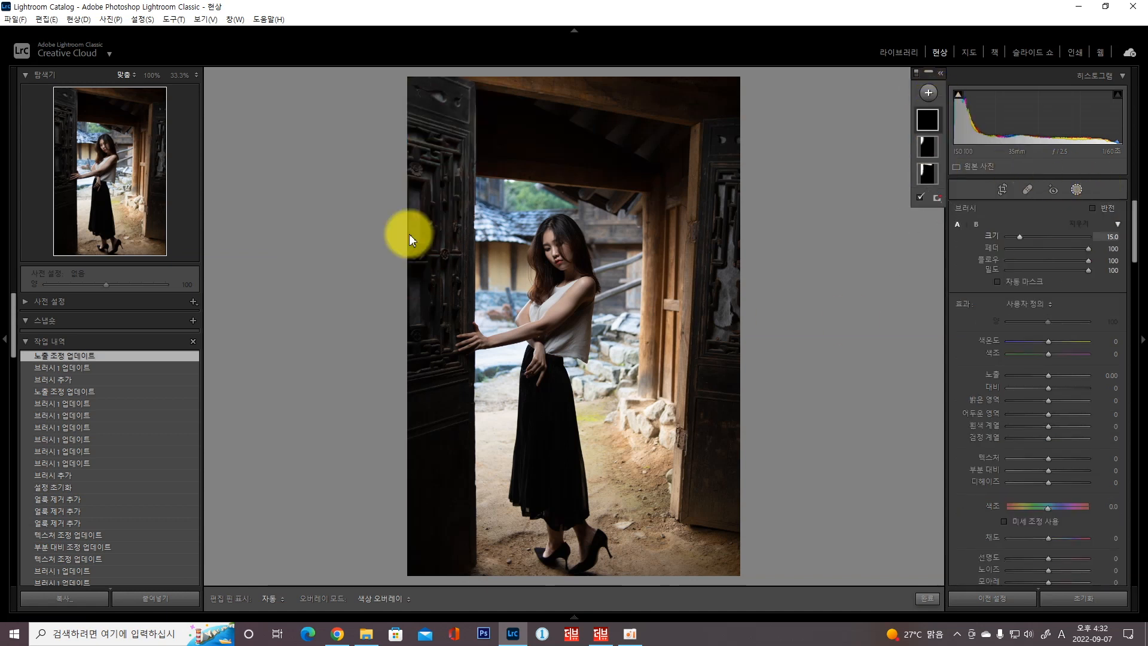
scroll(446, 181, up, 3)
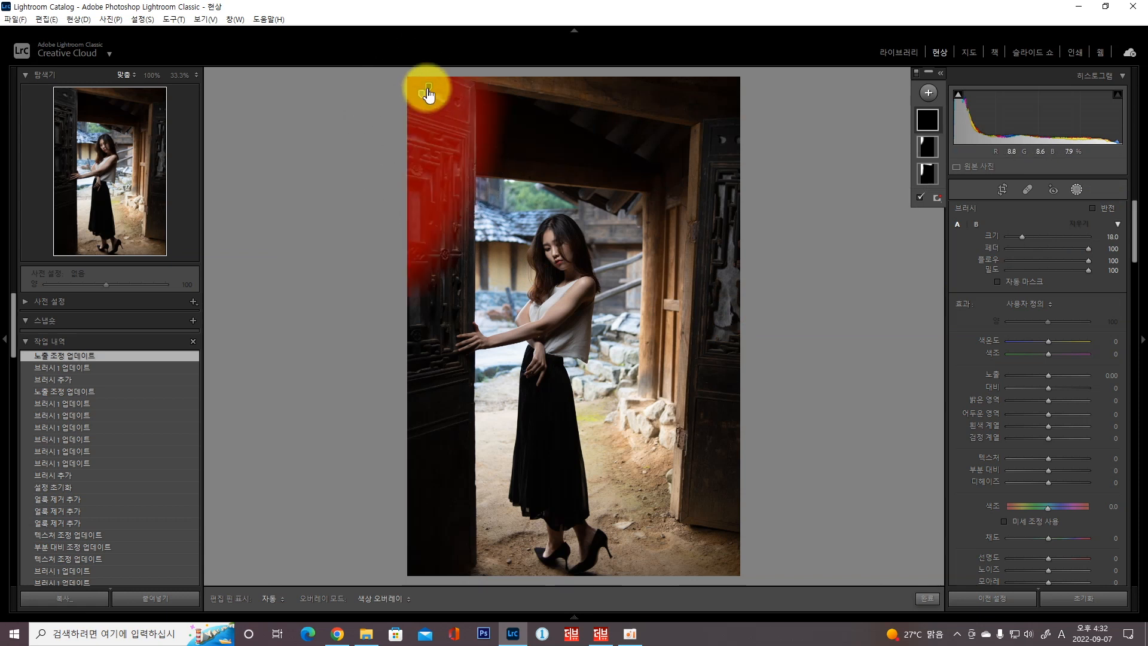
mouse_move(431, 120)
mouse_down()
mouse_move(430, 93)
mouse_move(412, 269)
mouse_move(421, 588)
mouse_up()
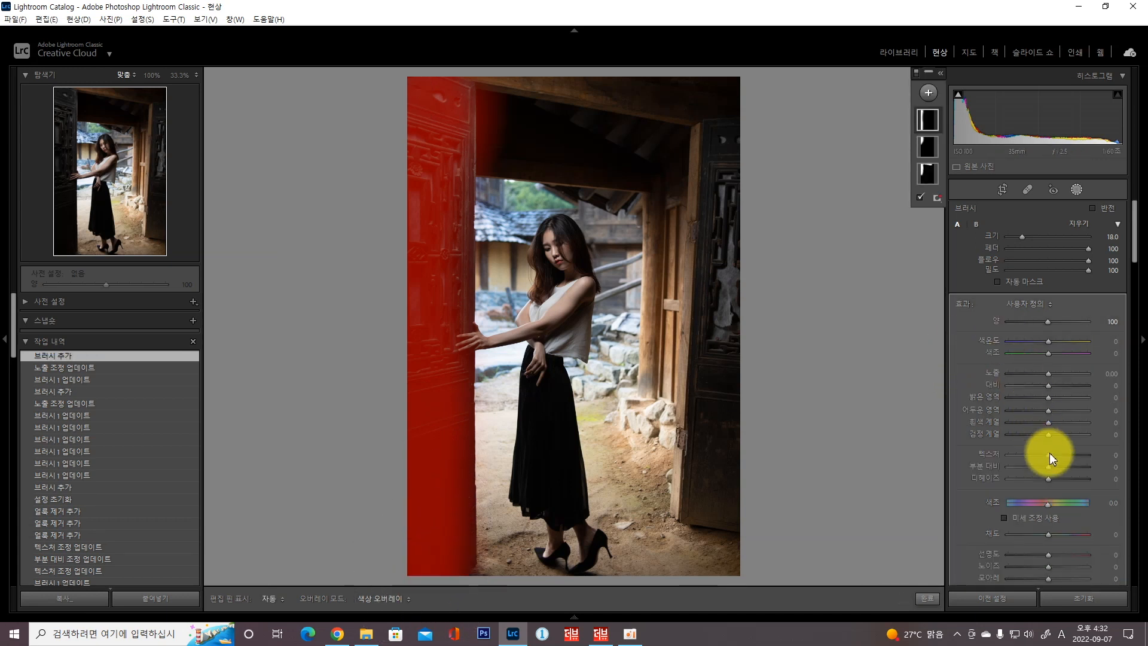
Set the full left-door mask's exposure to 0.63 and shadows to 53, and finish masking
drag(1049, 374, 1067, 405)
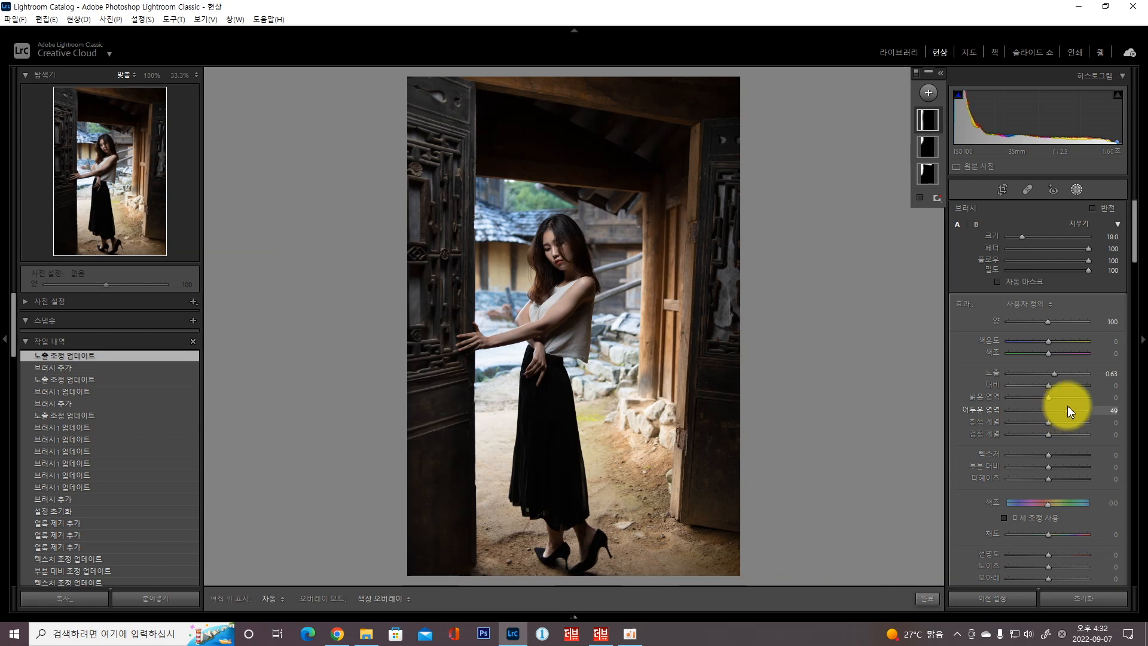
drag(1063, 405, 1055, 375)
drag(1061, 411, 1070, 410)
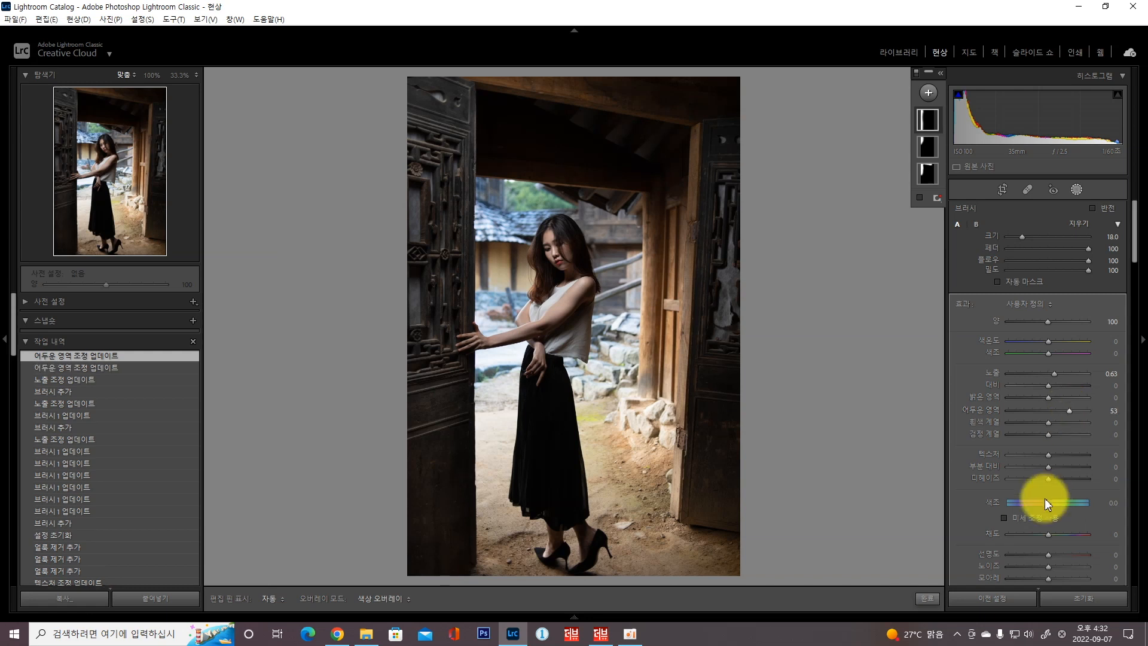
click(929, 598)
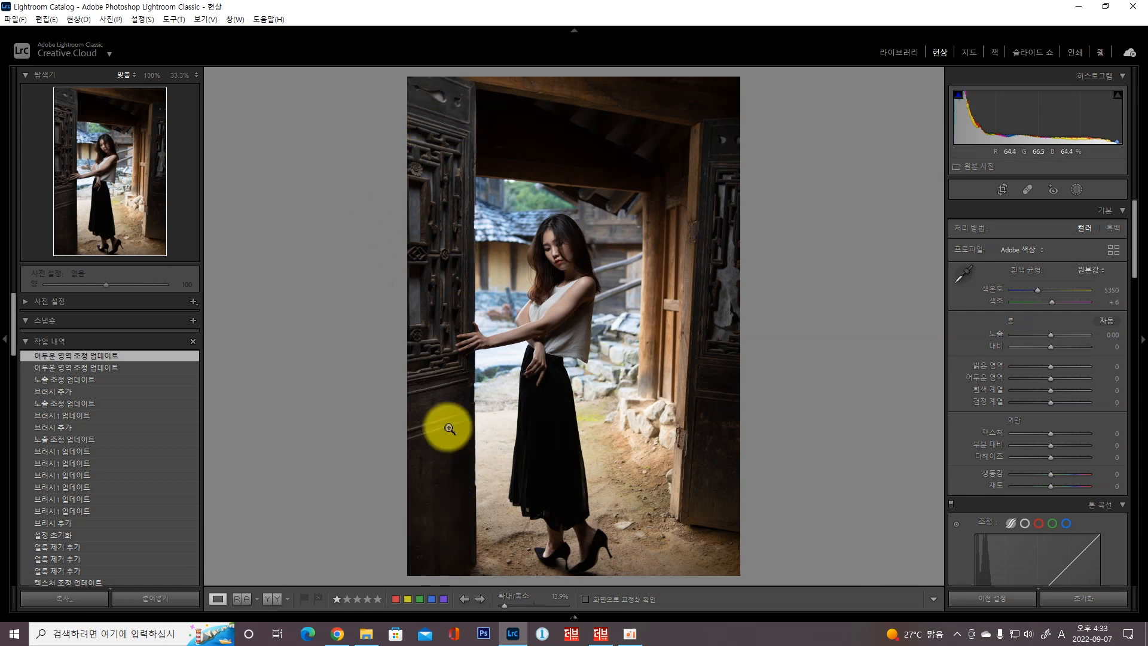
Compare the photo before and after, and set its overall exposure to +0.19 and shadows to +19
click(271, 600)
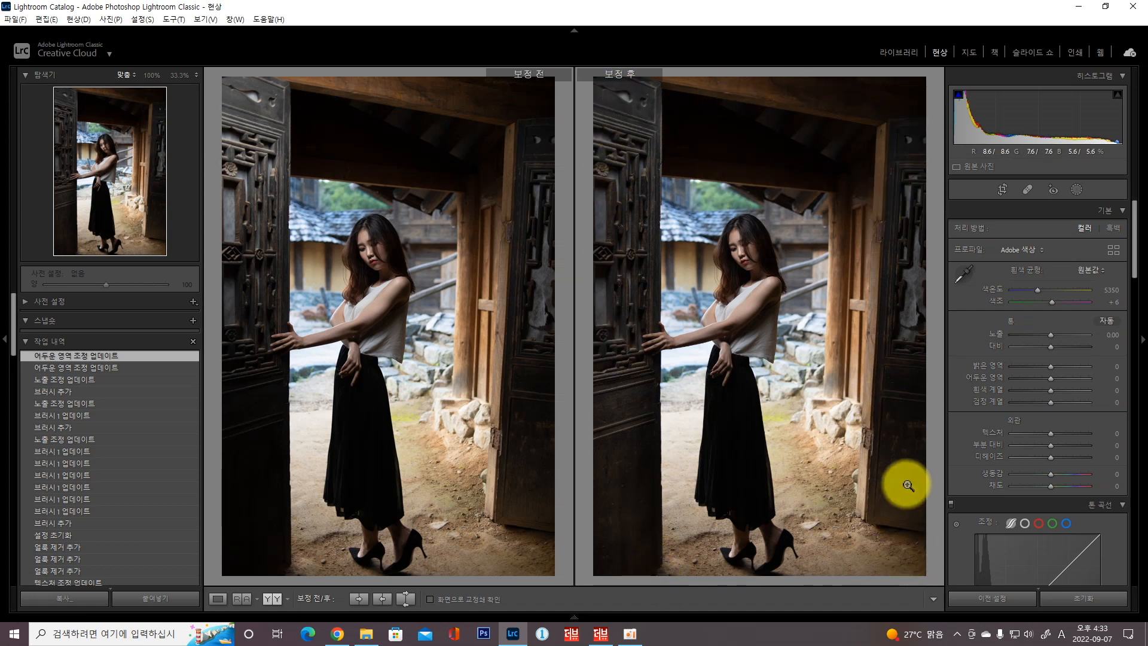
click(219, 598)
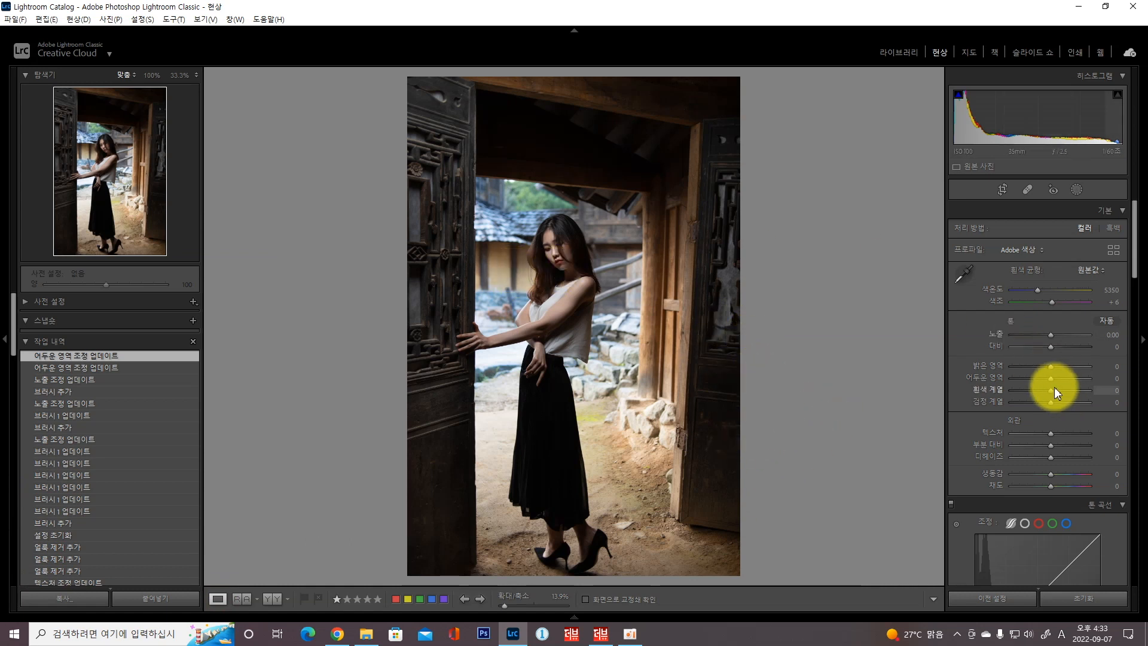
click(1052, 335)
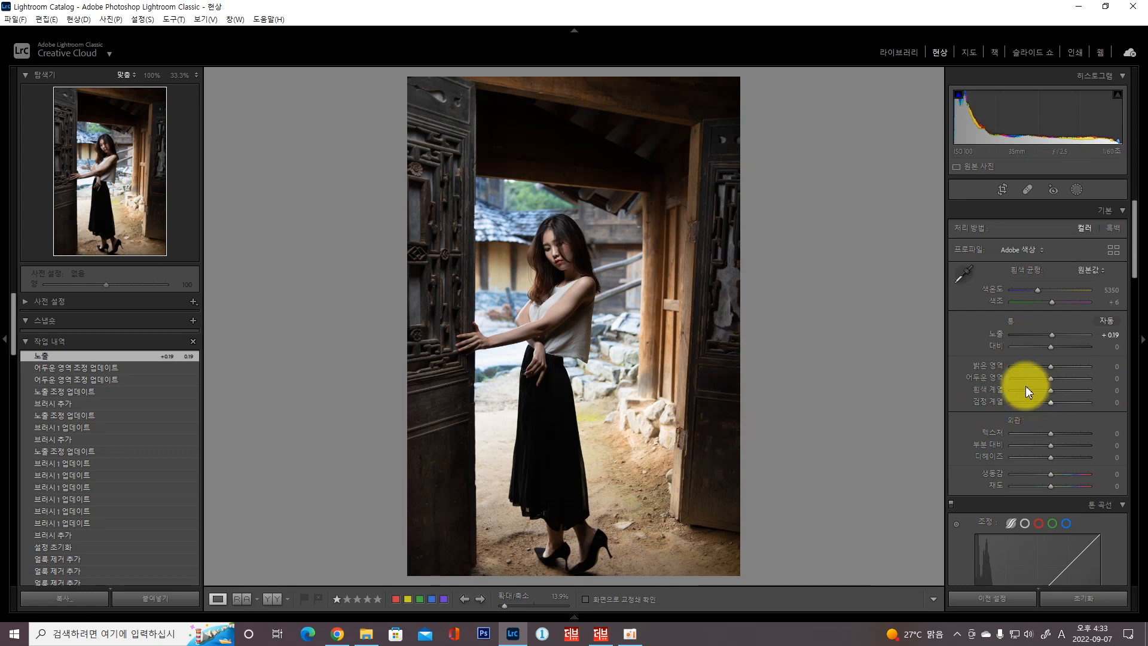
mouse_move(1052, 379)
mouse_down()
mouse_move(1069, 380)
mouse_move(1059, 374)
mouse_up()
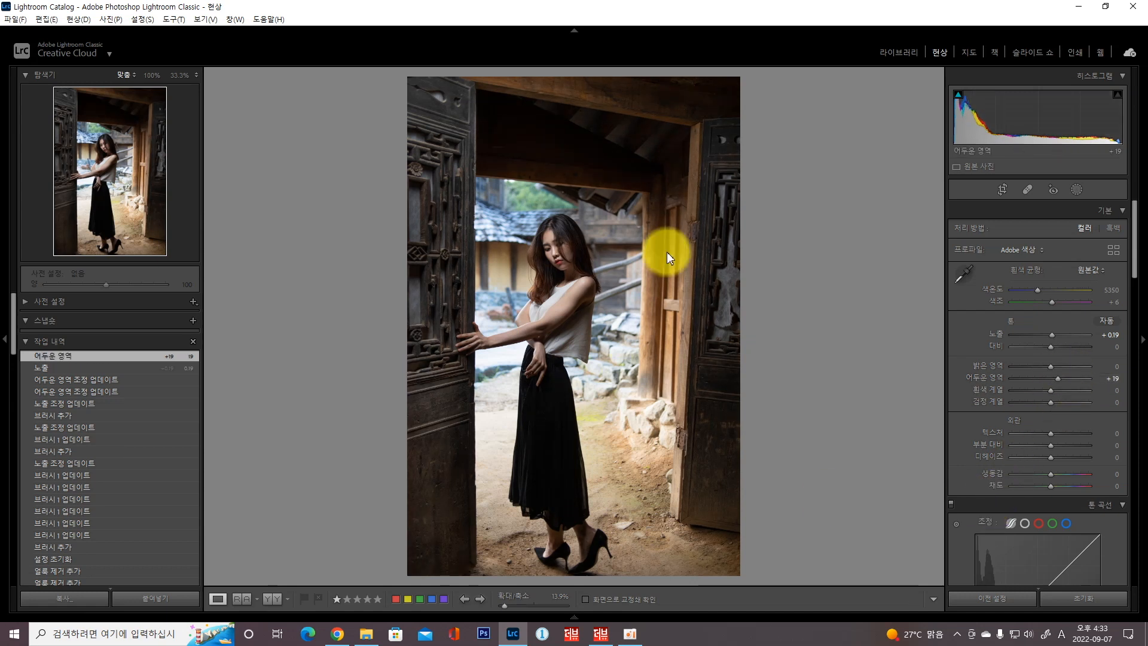
Heal the small skin blemishes above the woman's eyebrow and along her arm with a size 10 healing brush
click(547, 254)
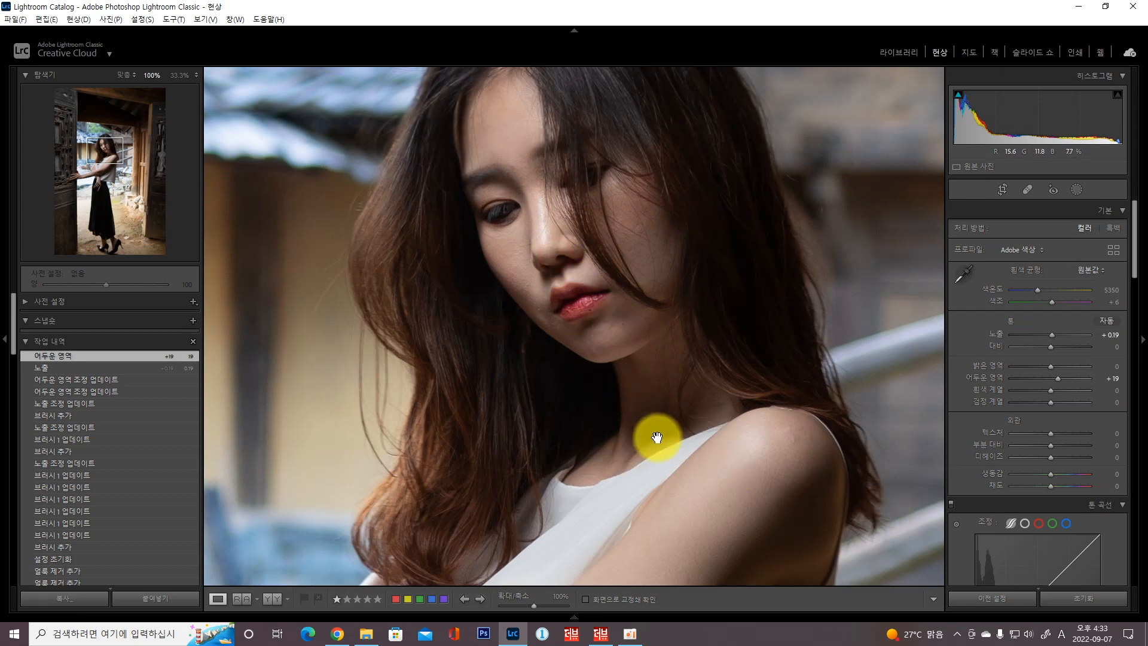
drag(583, 262, 577, 322)
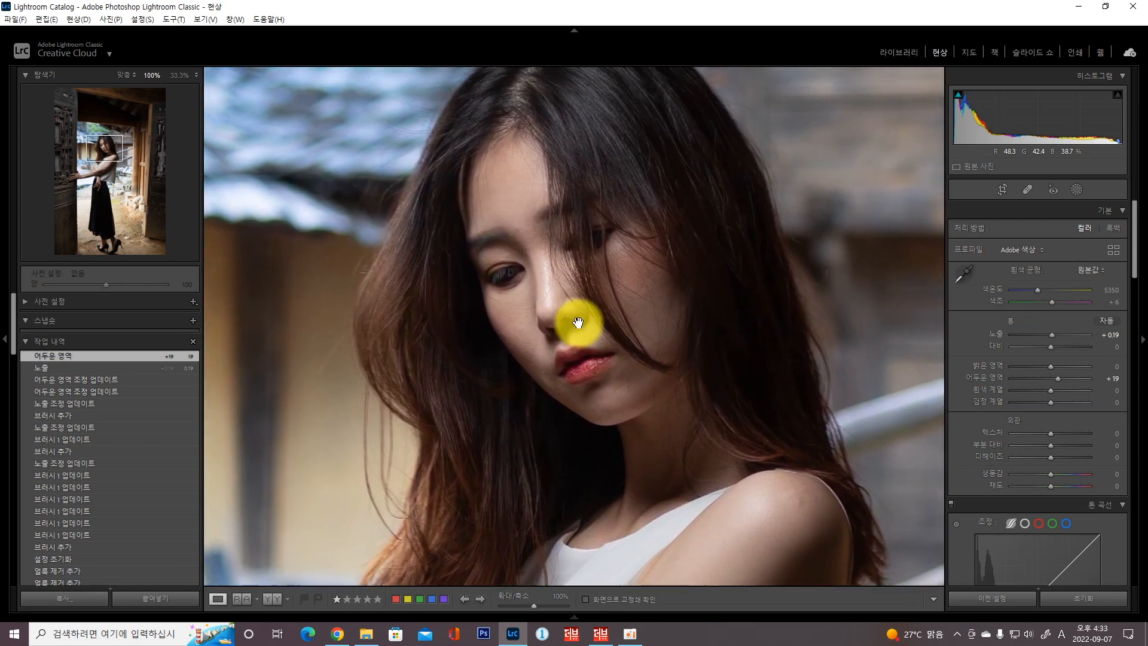
click(1027, 190)
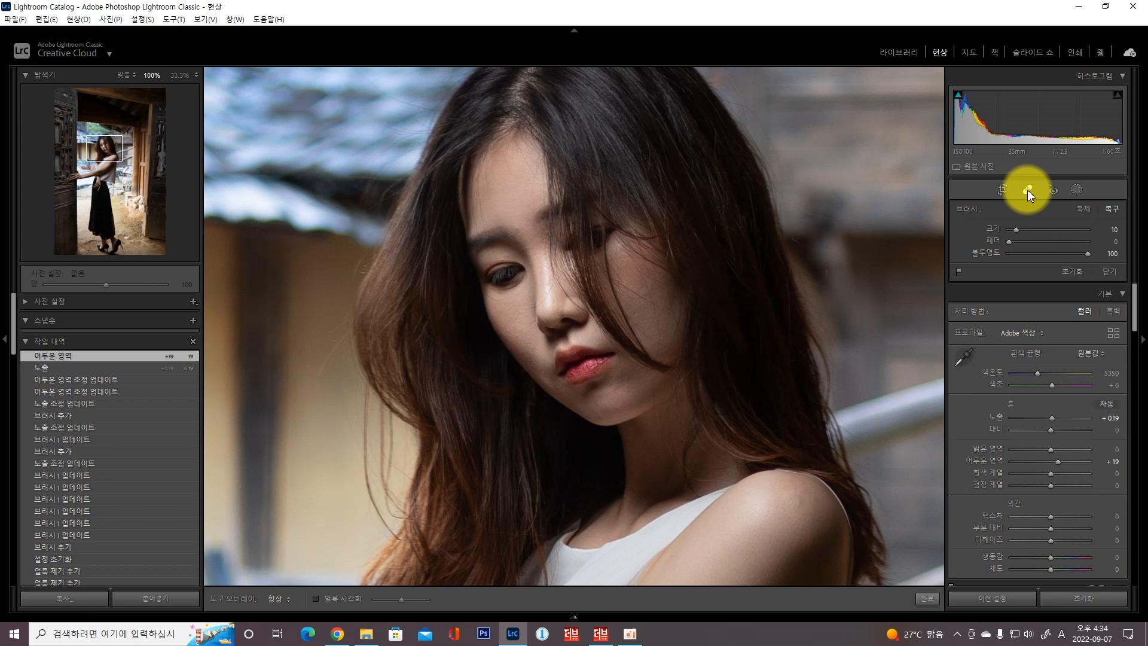
click(517, 229)
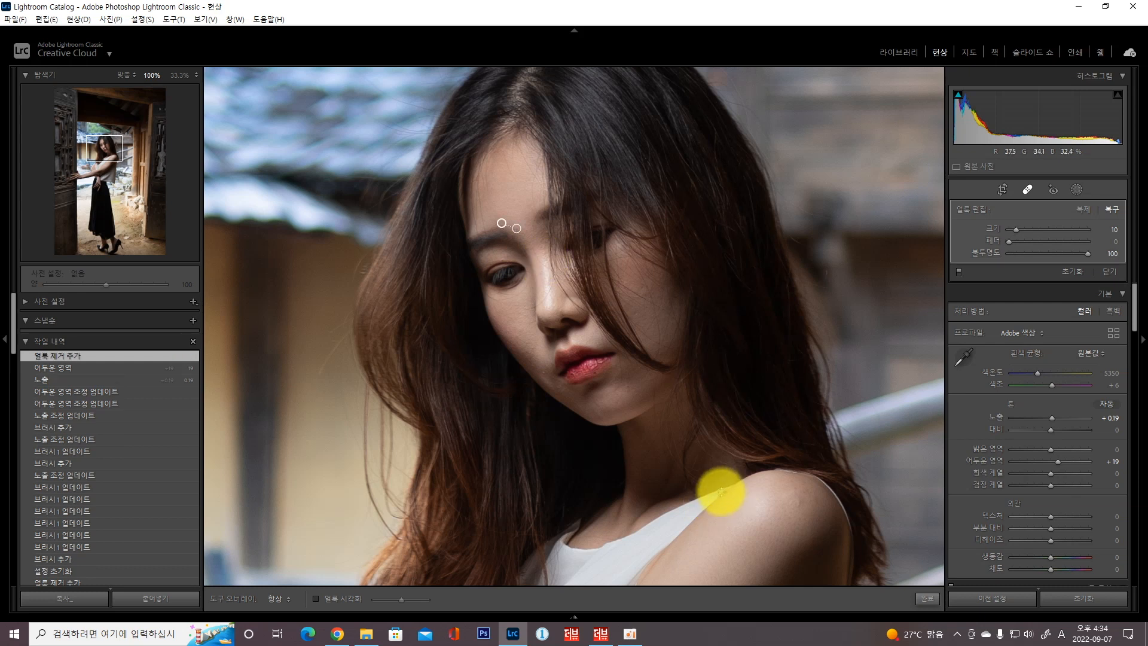
drag(743, 512, 710, 113)
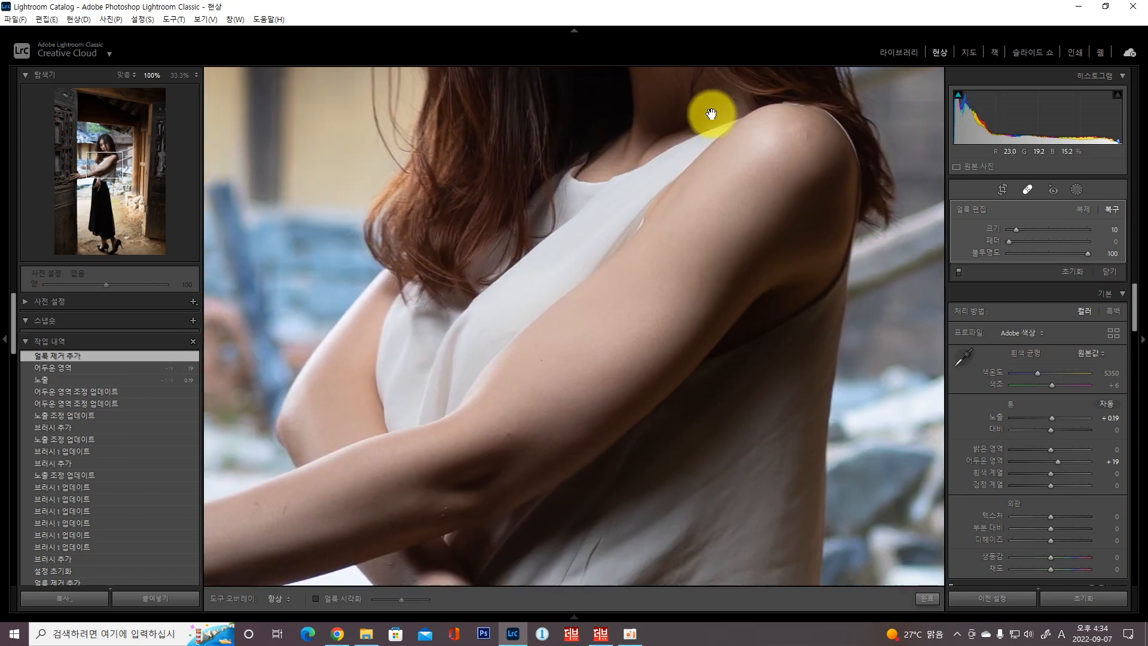
click(506, 432)
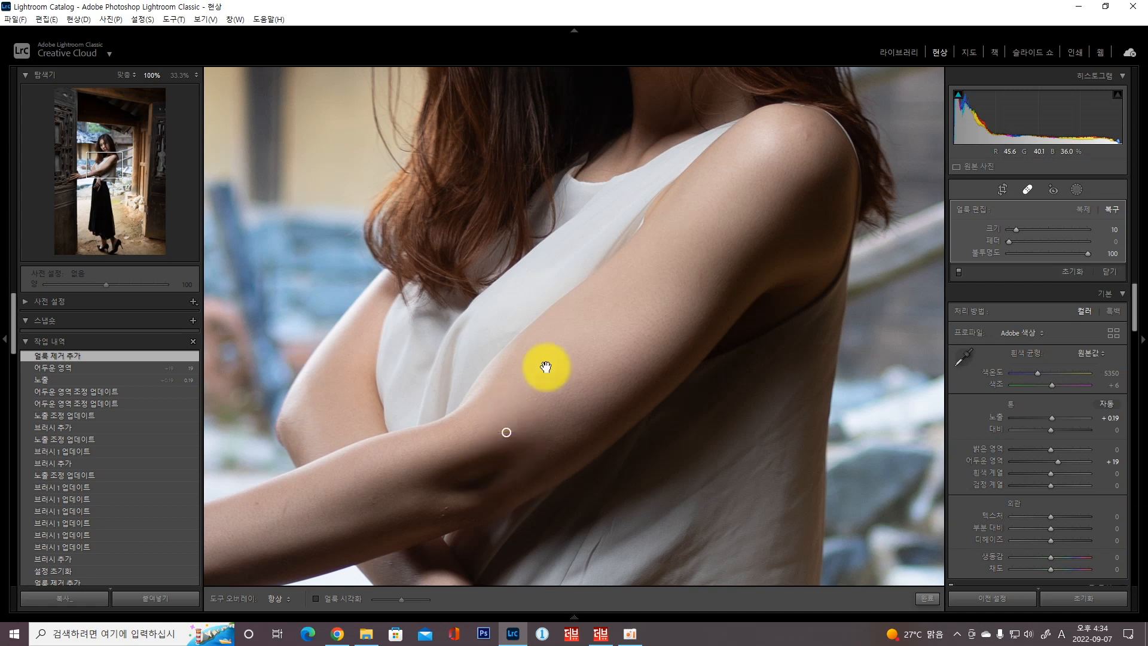
click(241, 493)
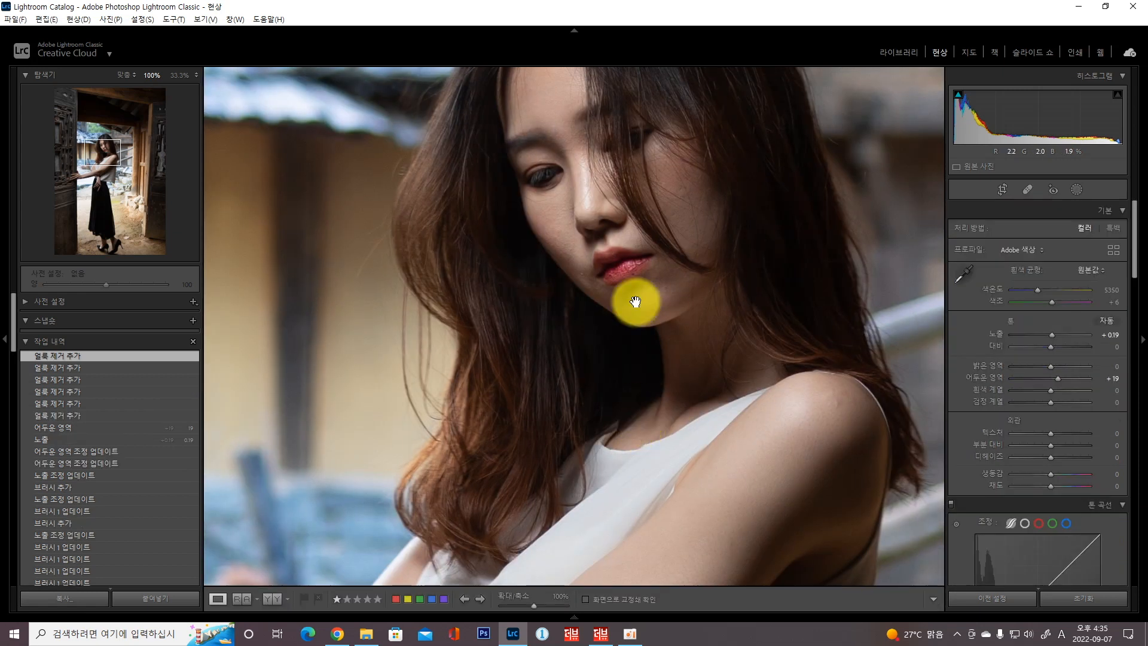
Start a new brush mask for the woman's skin using the 피부색 부드럽게(Lite) (Soften Skin Lite) effect preset
drag(634, 300, 667, 376)
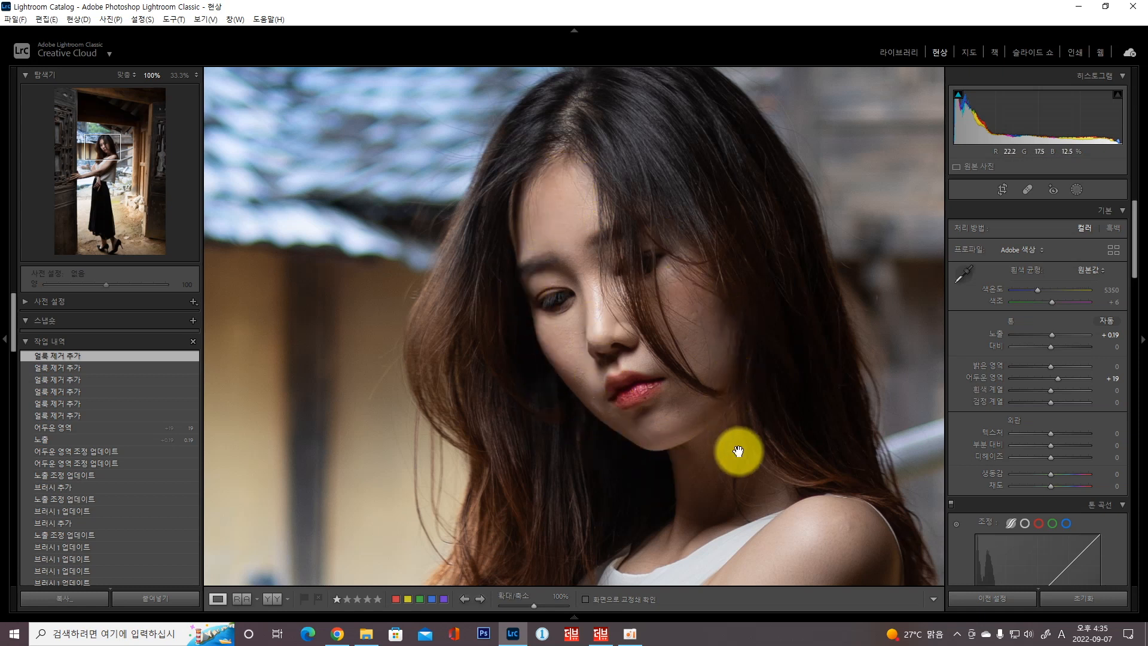
drag(639, 443, 576, 354)
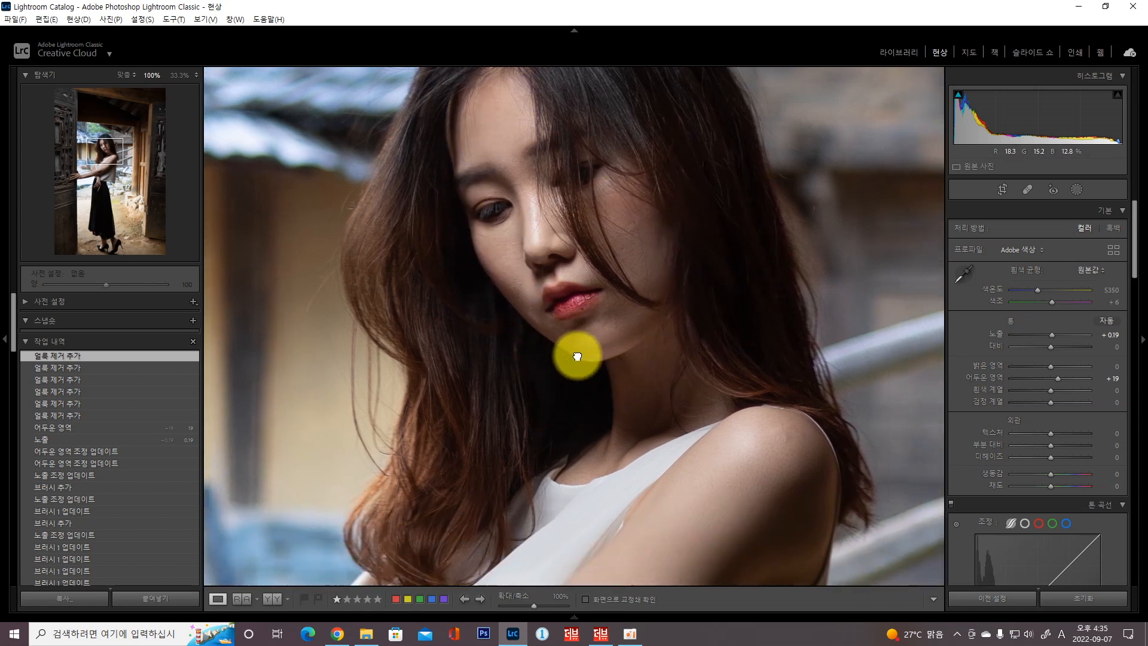
click(1075, 189)
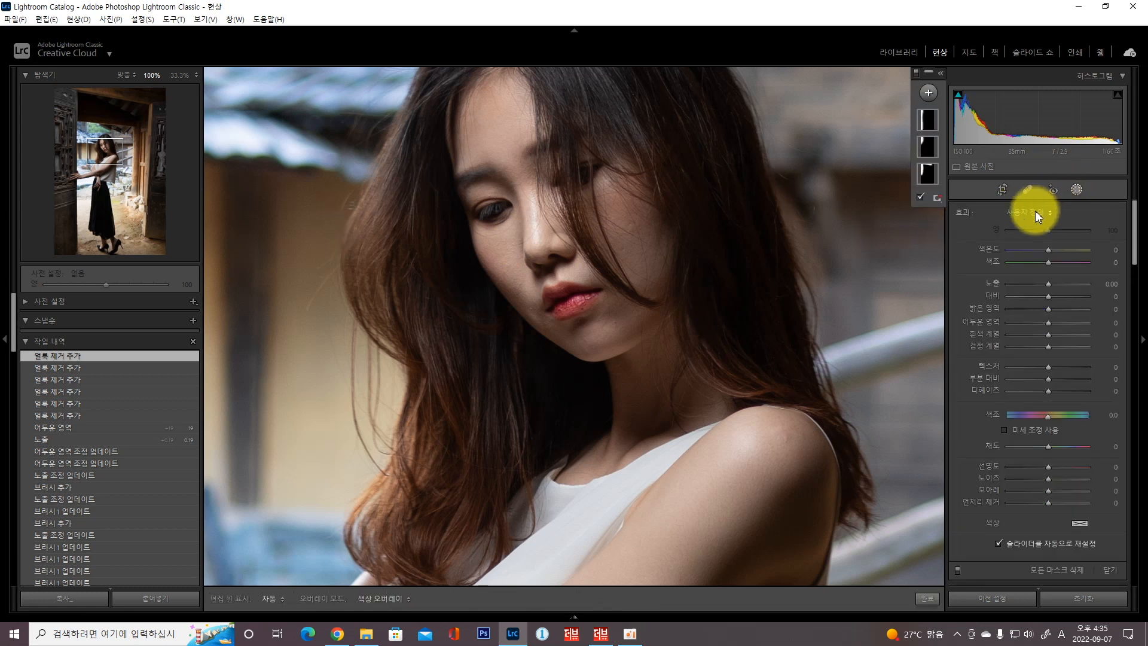
click(1043, 212)
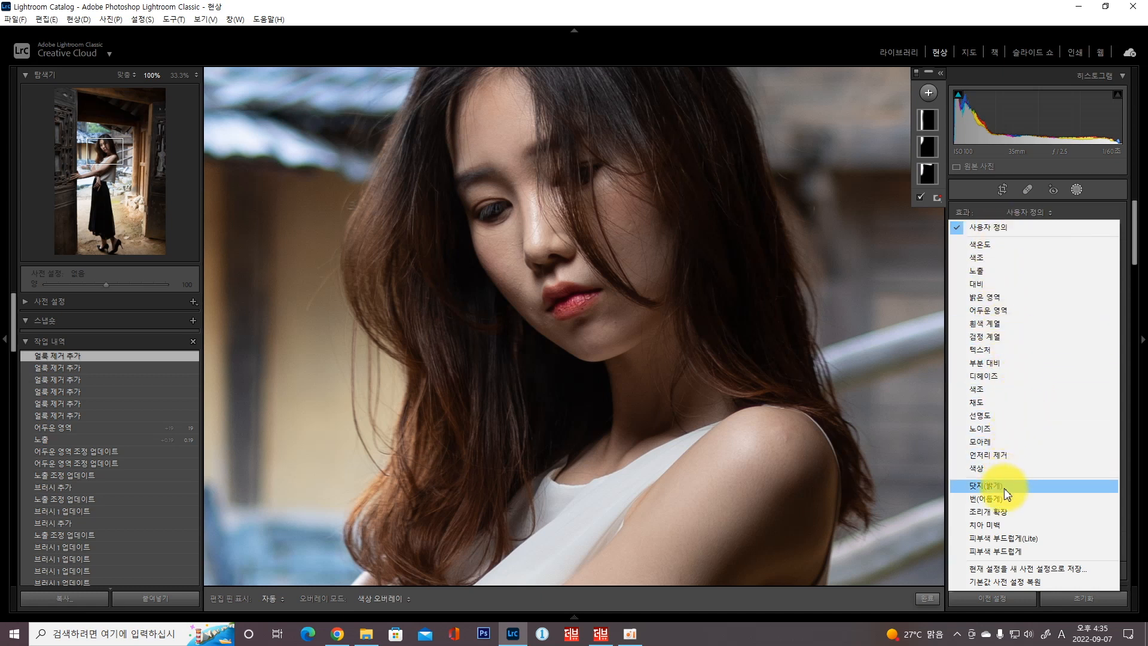
click(995, 538)
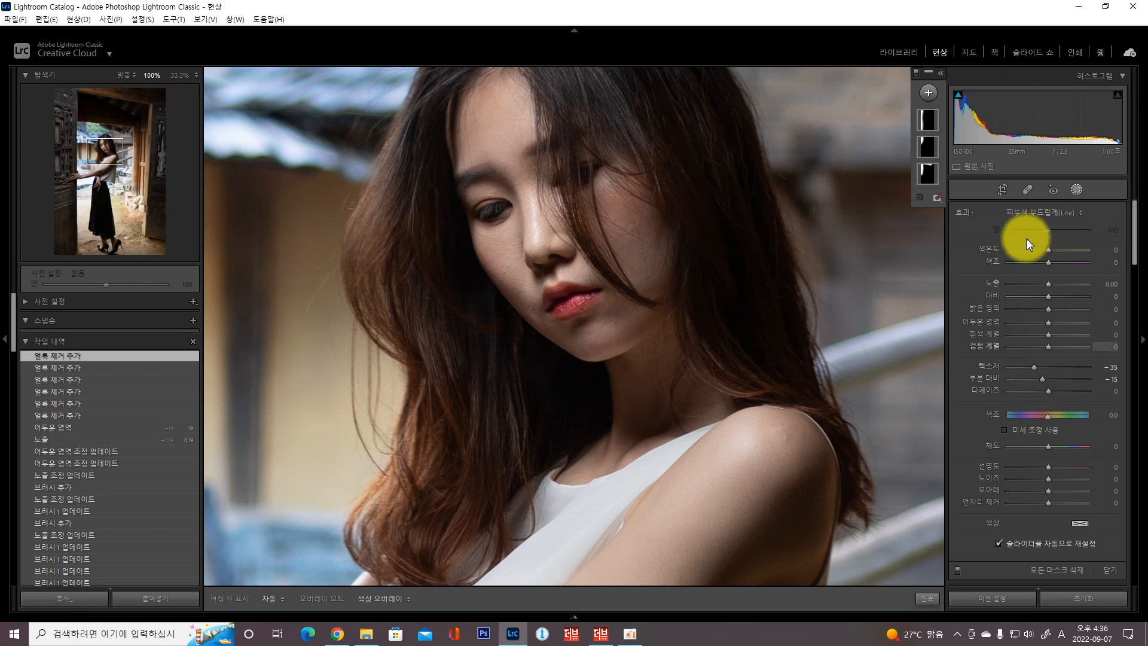
click(929, 94)
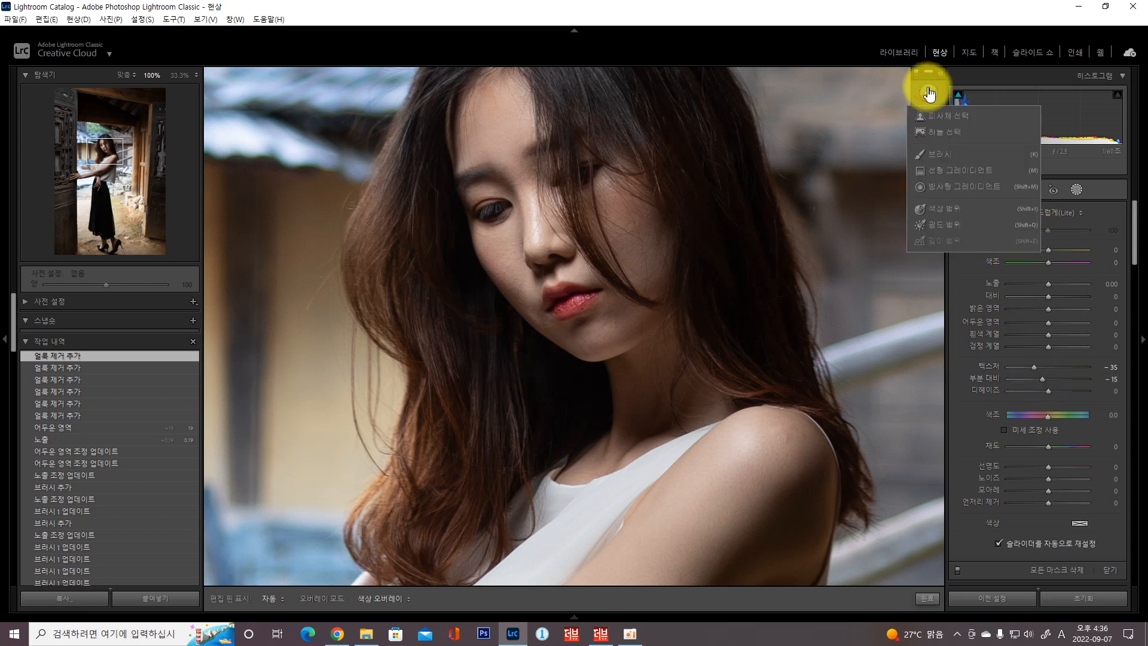
click(937, 150)
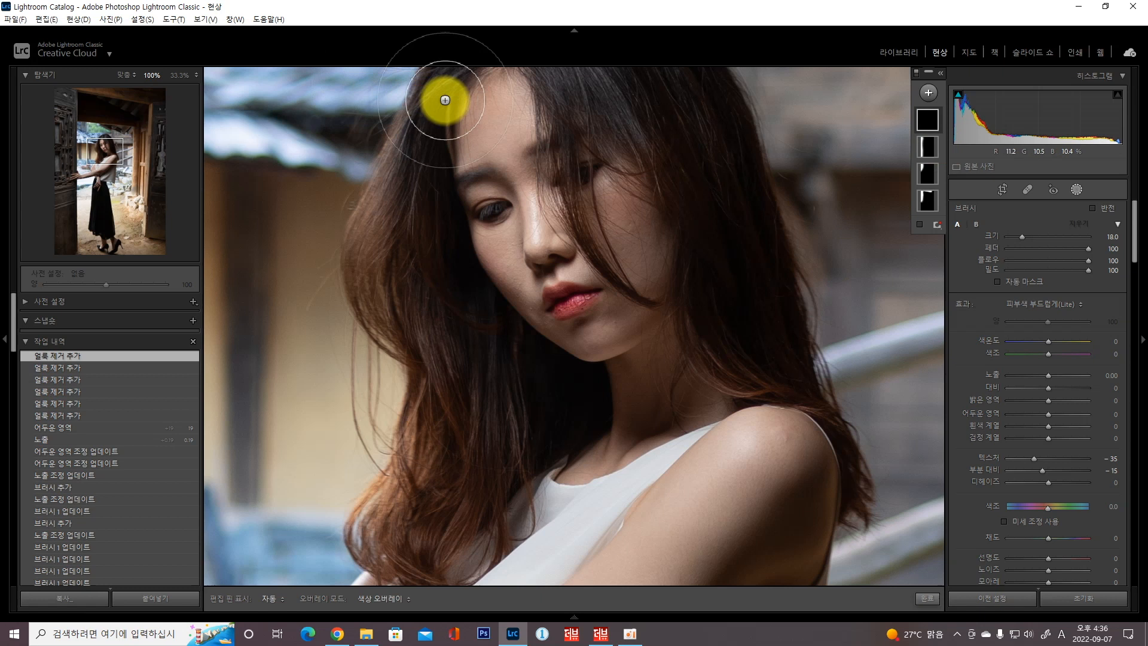
Paint the skin-softening mask over the woman's face, shoulder and upper arm, reducing the brush size to 14
scroll(483, 113, down, 5)
mouse_move(504, 92)
mouse_down()
mouse_move(497, 135)
mouse_move(519, 99)
mouse_move(495, 128)
mouse_move(544, 234)
mouse_move(535, 186)
mouse_up()
scroll(512, 160, down, 2)
mouse_move(503, 237)
mouse_down()
mouse_move(526, 301)
mouse_move(523, 278)
mouse_move(533, 311)
mouse_move(612, 335)
mouse_move(587, 321)
mouse_move(591, 262)
mouse_move(548, 272)
mouse_move(592, 245)
mouse_up()
mouse_move(608, 184)
mouse_down()
mouse_move(629, 225)
mouse_move(609, 168)
mouse_move(661, 270)
mouse_move(660, 298)
mouse_move(604, 325)
mouse_up()
mouse_move(546, 208)
mouse_down()
mouse_move(536, 162)
mouse_move(521, 162)
mouse_move(503, 99)
mouse_up()
mouse_move(653, 397)
mouse_down()
mouse_move(652, 358)
mouse_move(630, 379)
mouse_move(633, 431)
mouse_move(728, 407)
mouse_move(764, 456)
mouse_move(732, 472)
mouse_move(808, 445)
mouse_move(700, 486)
mouse_move(790, 465)
mouse_move(687, 514)
mouse_move(690, 218)
mouse_move(717, 202)
mouse_move(497, 430)
mouse_move(724, 255)
mouse_move(552, 455)
mouse_move(681, 355)
mouse_move(803, 232)
mouse_move(494, 463)
mouse_move(371, 506)
mouse_move(551, 487)
mouse_move(233, 520)
mouse_move(325, 391)
mouse_move(295, 456)
mouse_move(354, 337)
mouse_move(289, 520)
mouse_move(352, 501)
mouse_up()
scroll(765, 456, up, 2)
scroll(764, 456, up, 2)
drag(552, 436, 694, 247)
Extend the skin-softening mask over the lowered wrist, the outstretched forearm and both hands
key(h)
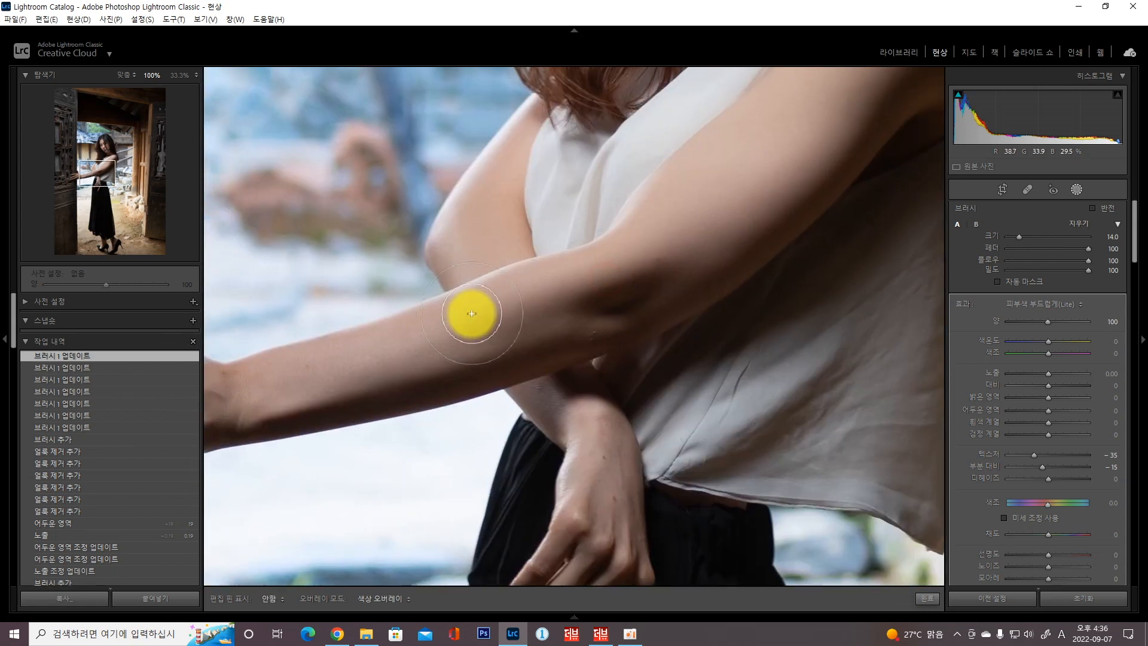
drag(591, 425, 618, 507)
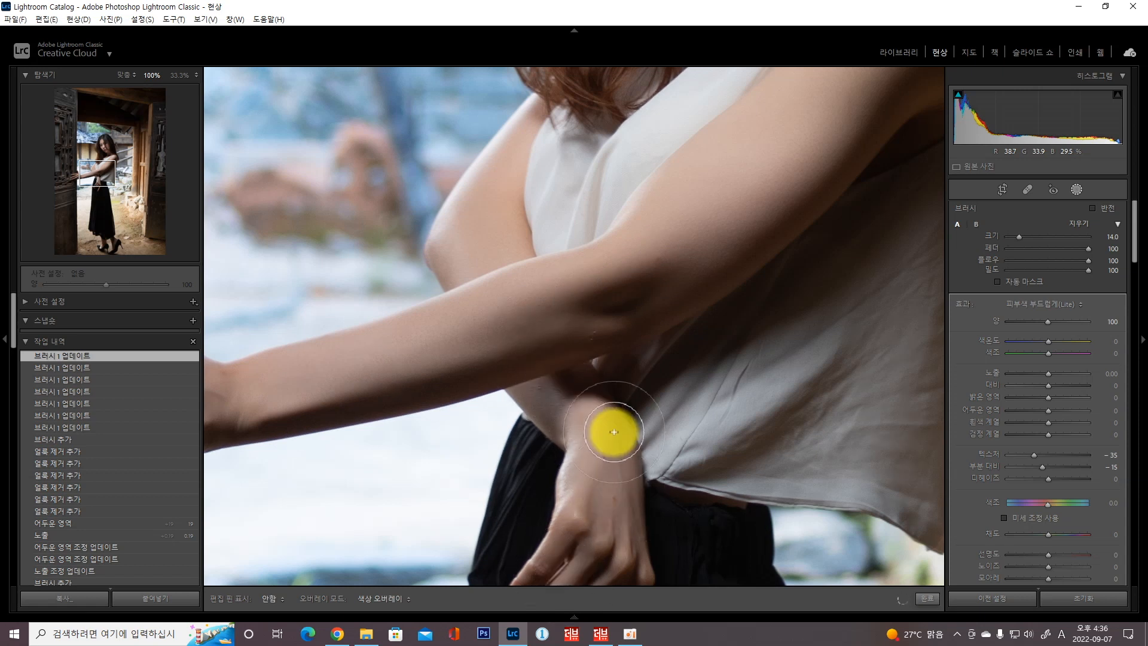
key(h)
drag(418, 305, 667, 256)
key(h)
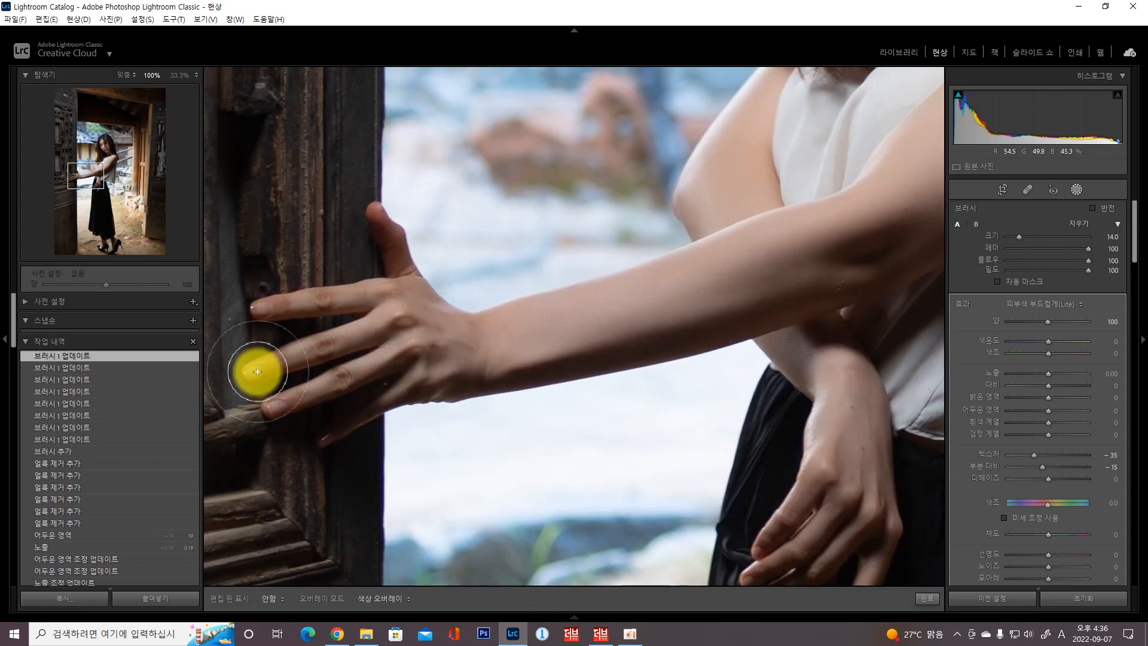
drag(357, 341, 454, 346)
mouse_move(860, 389)
mouse_down()
mouse_move(818, 517)
mouse_move(836, 505)
mouse_move(755, 376)
mouse_up()
key(h)
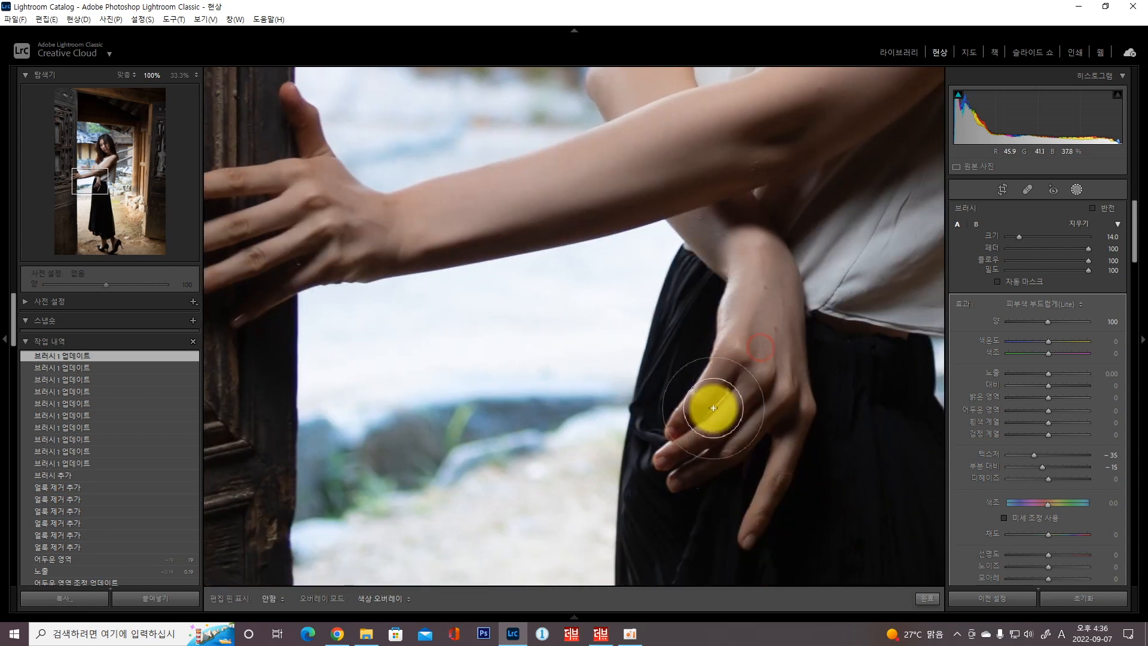
drag(759, 272, 730, 278)
Set the skin mask's texture to -65 while checking the effect on the face, and finish masking
drag(698, 220, 705, 472)
mouse_move(797, 173)
mouse_down()
mouse_move(799, 210)
mouse_move(602, 470)
mouse_move(598, 500)
mouse_up()
drag(730, 269, 626, 369)
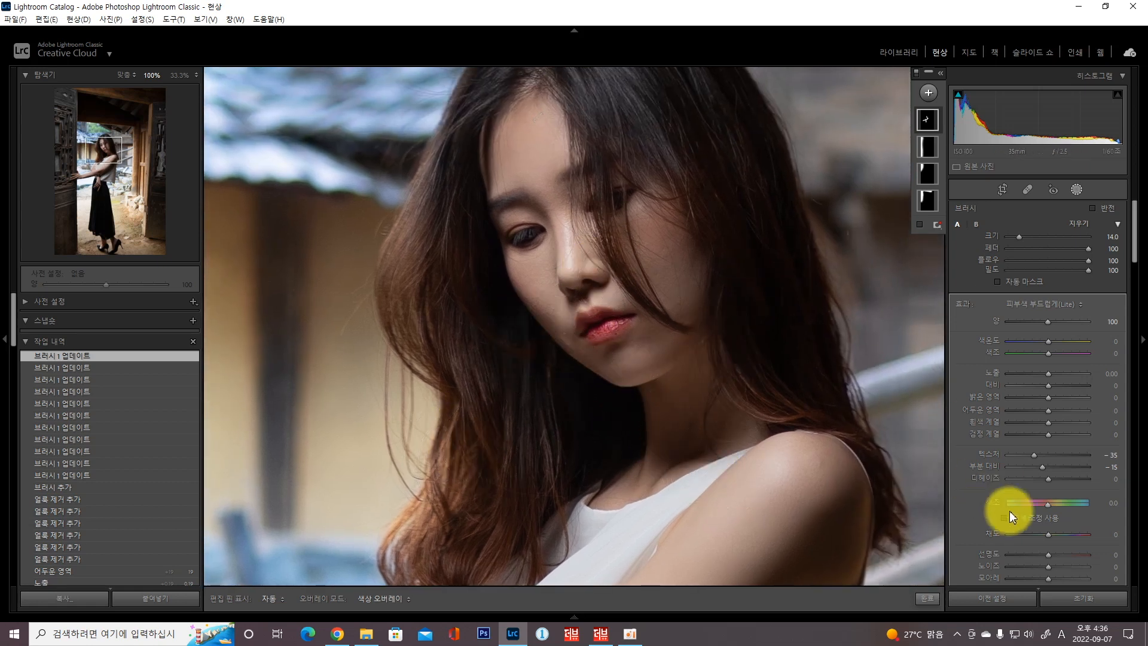
mouse_move(1032, 454)
mouse_down()
mouse_move(1024, 462)
mouse_move(1045, 453)
mouse_up()
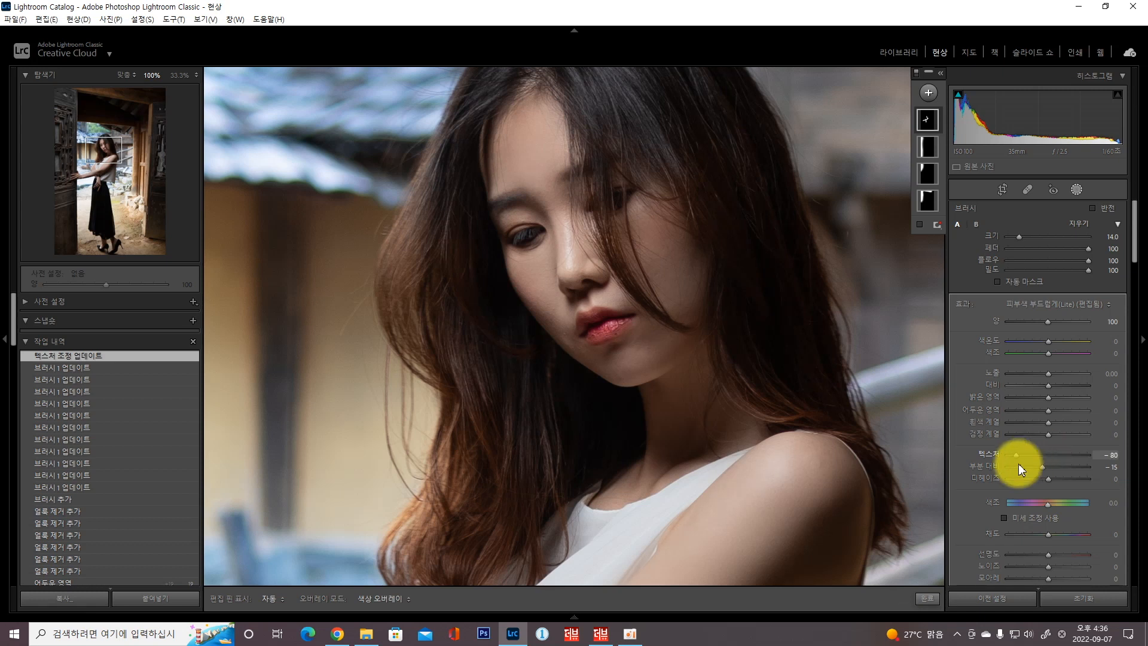
drag(1060, 456, 1011, 471)
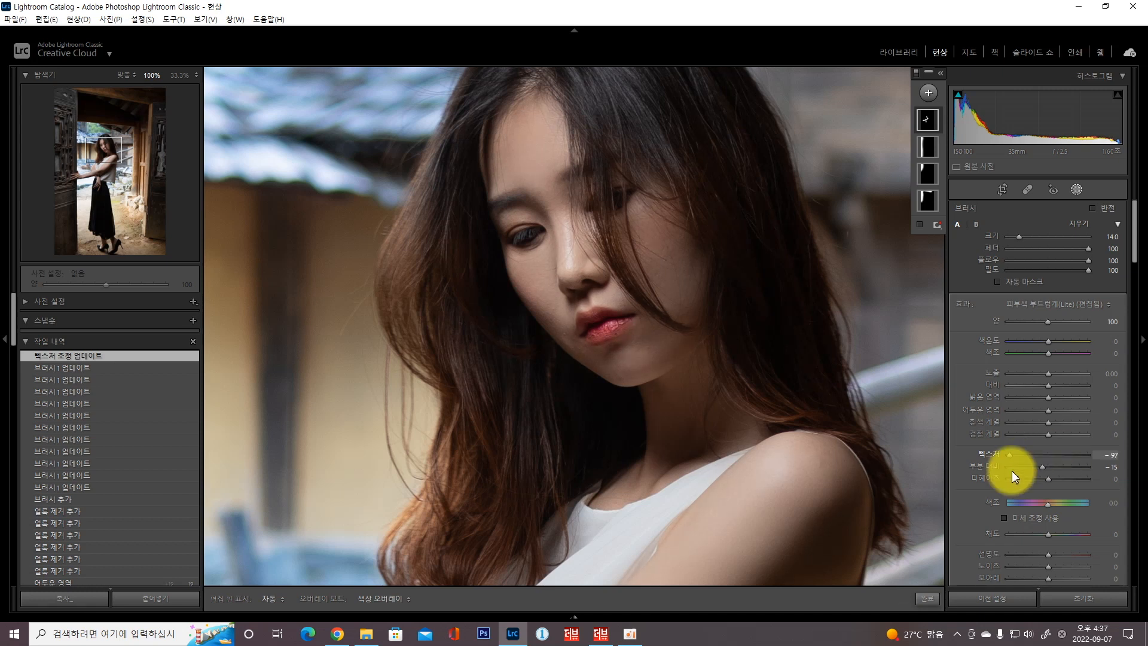
drag(1027, 471, 978, 438)
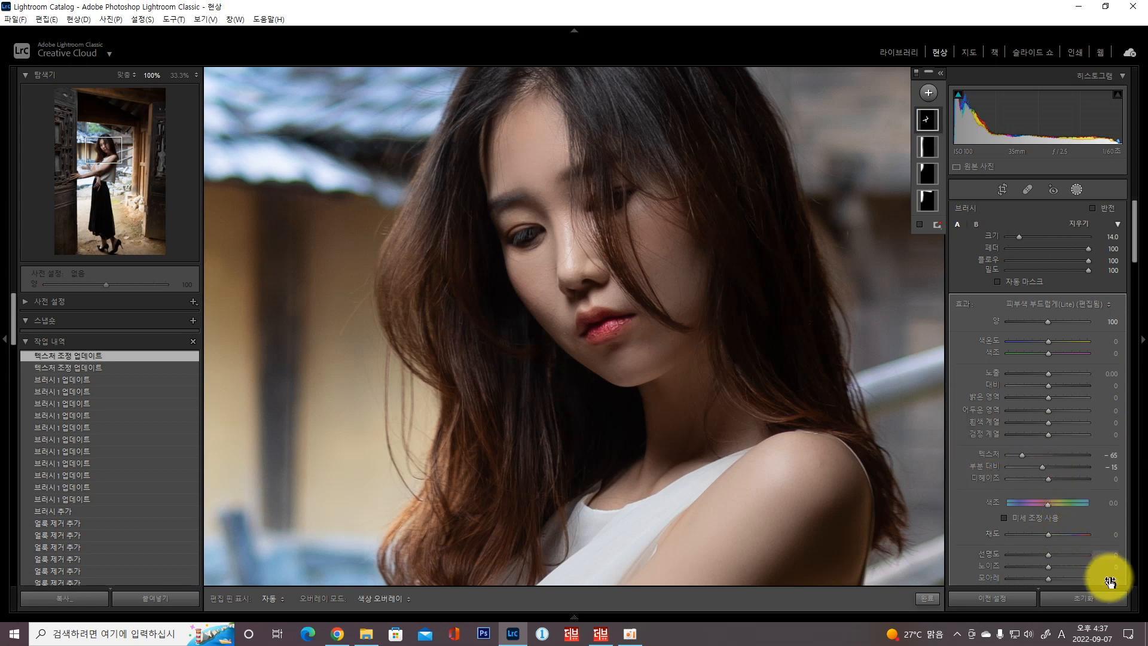
click(926, 597)
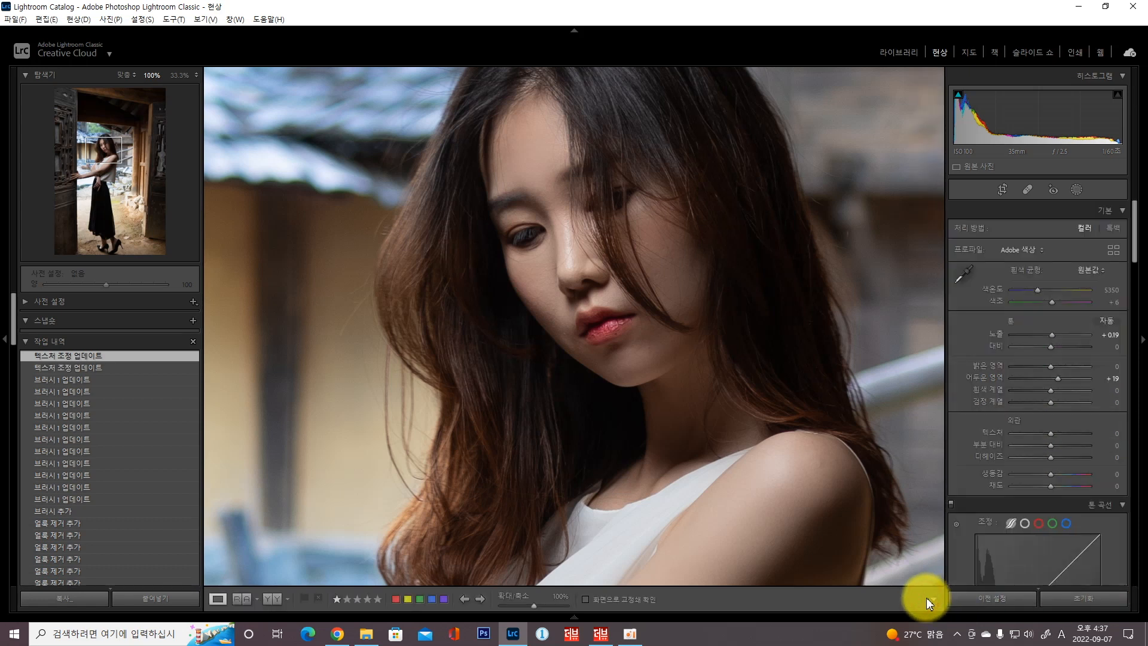
Compare the retouched face before and after side by side, and return to the whole photo in single view
click(271, 600)
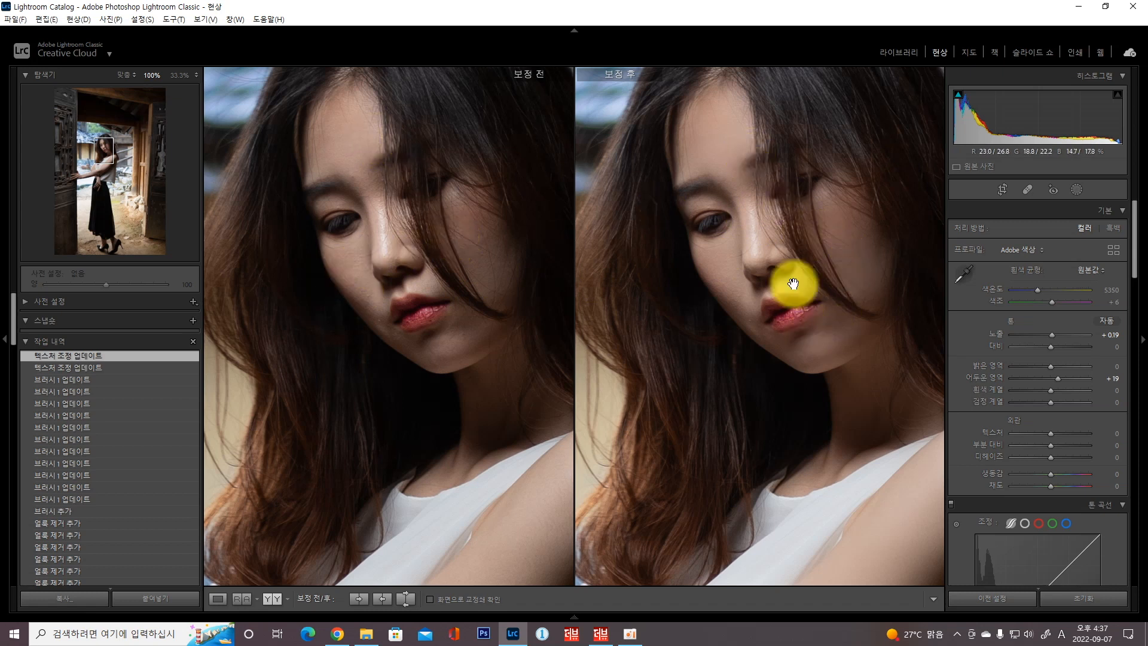
click(217, 598)
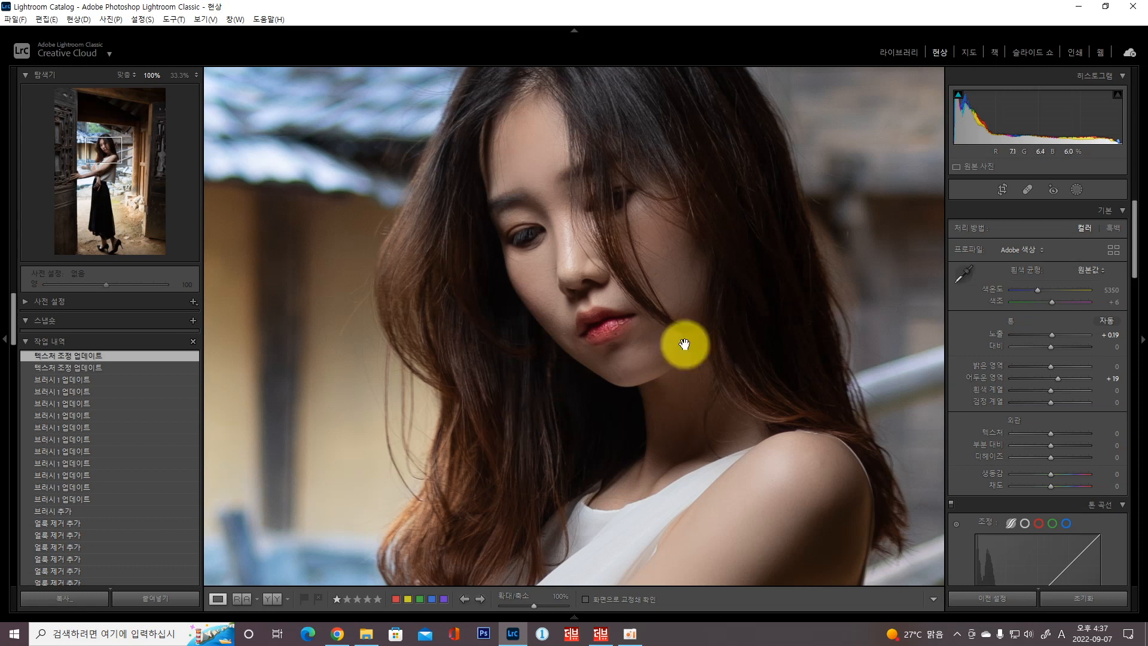
click(653, 361)
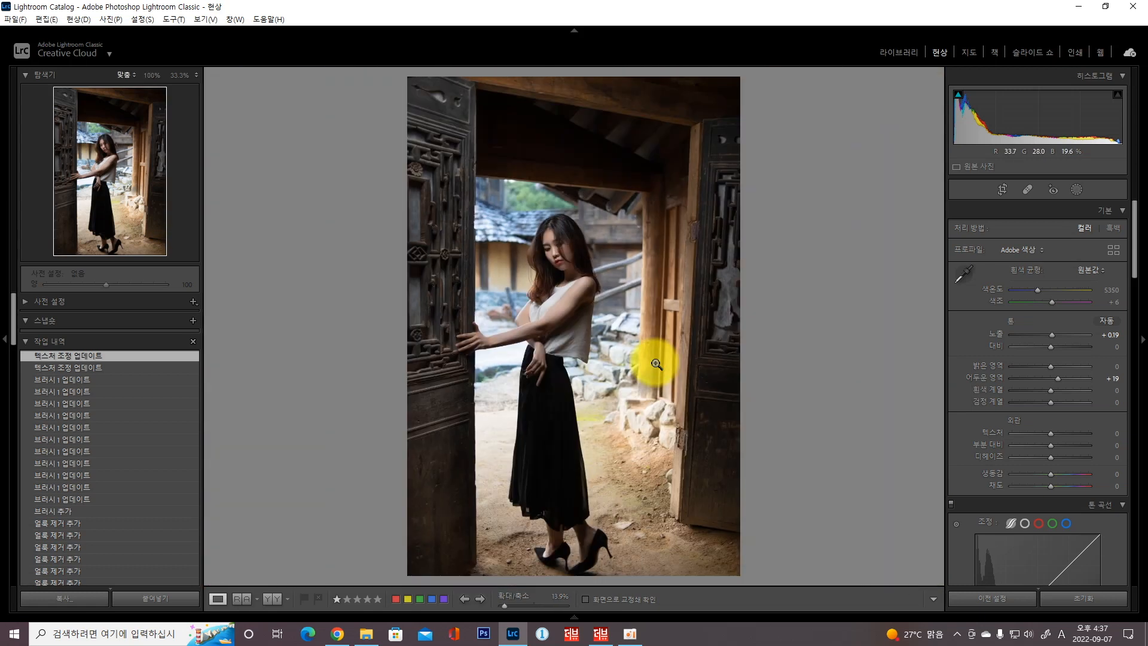